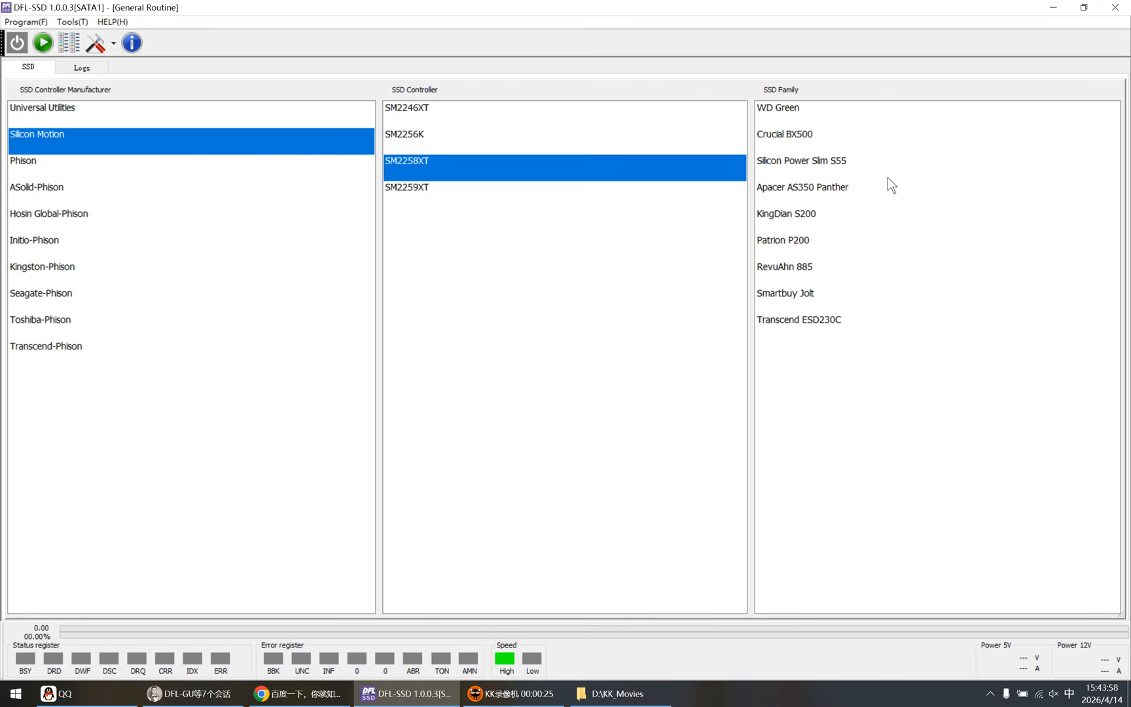
Step: Review the SSD families supported by the Silicon Motion controllers SM2246XT, SM2256K, SM2258XT and SM2259XT
click(452, 322)
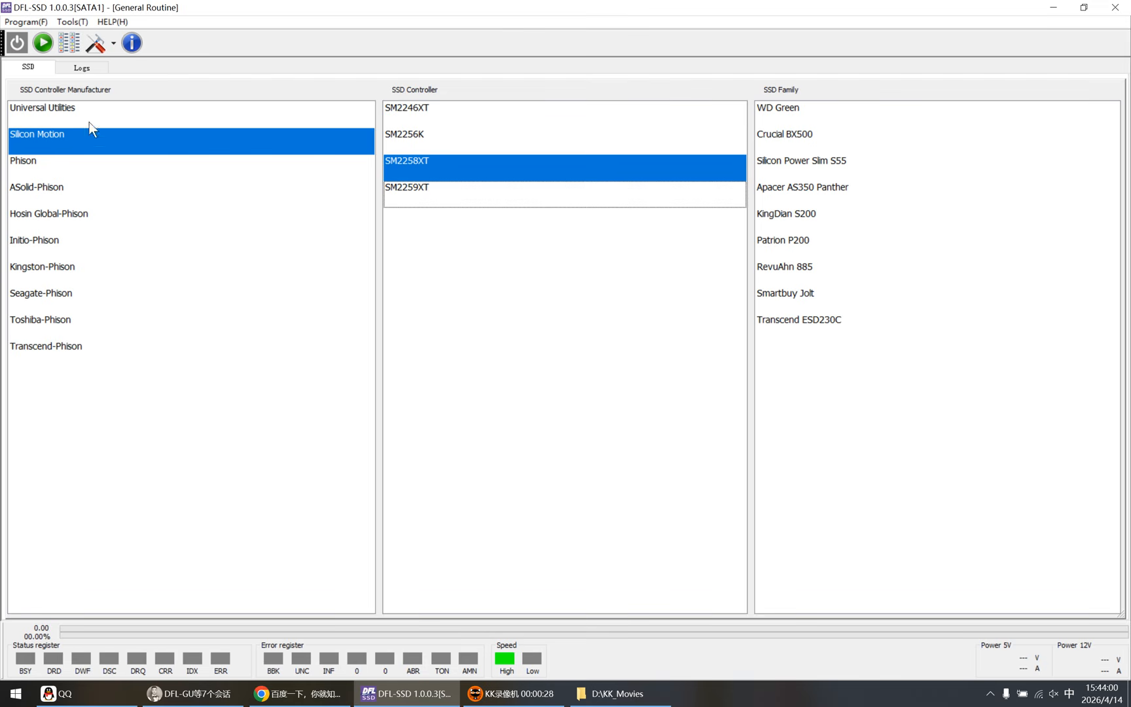
click(74, 136)
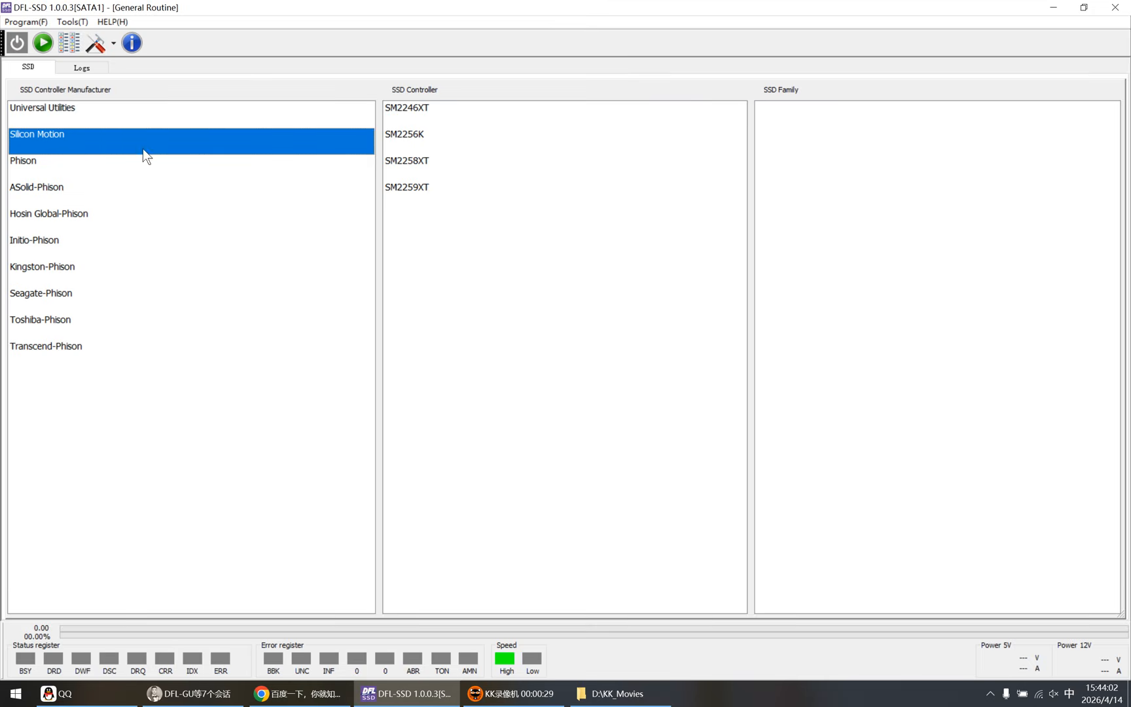
click(426, 114)
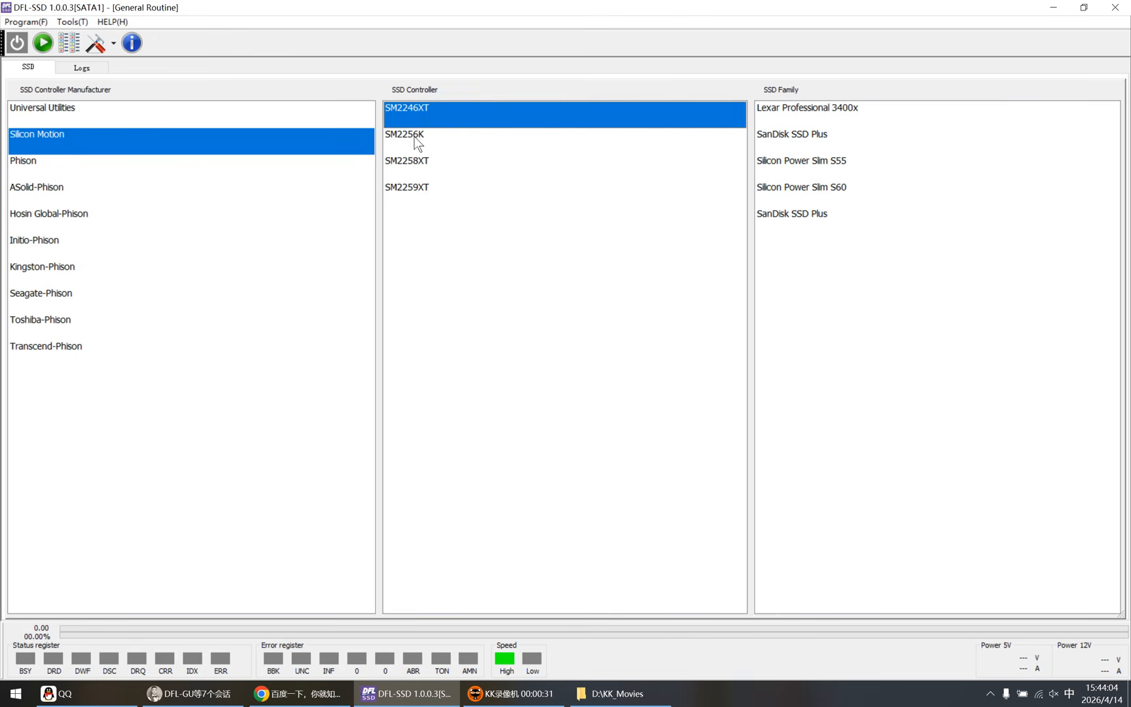
click(407, 138)
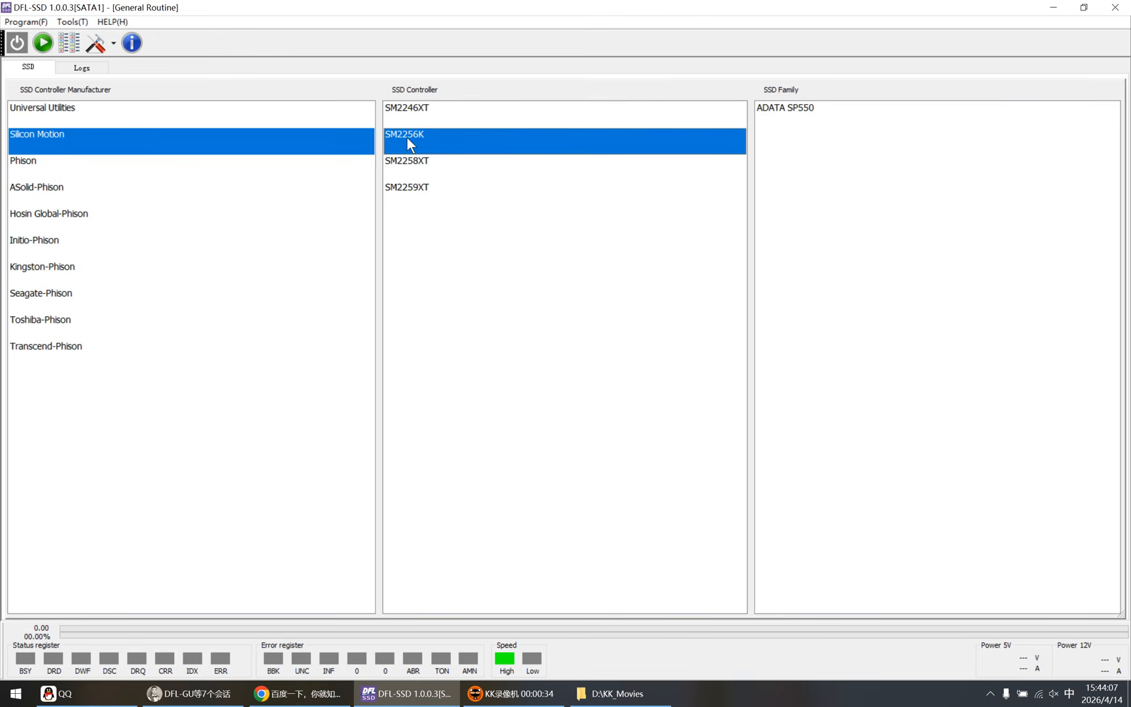
click(419, 160)
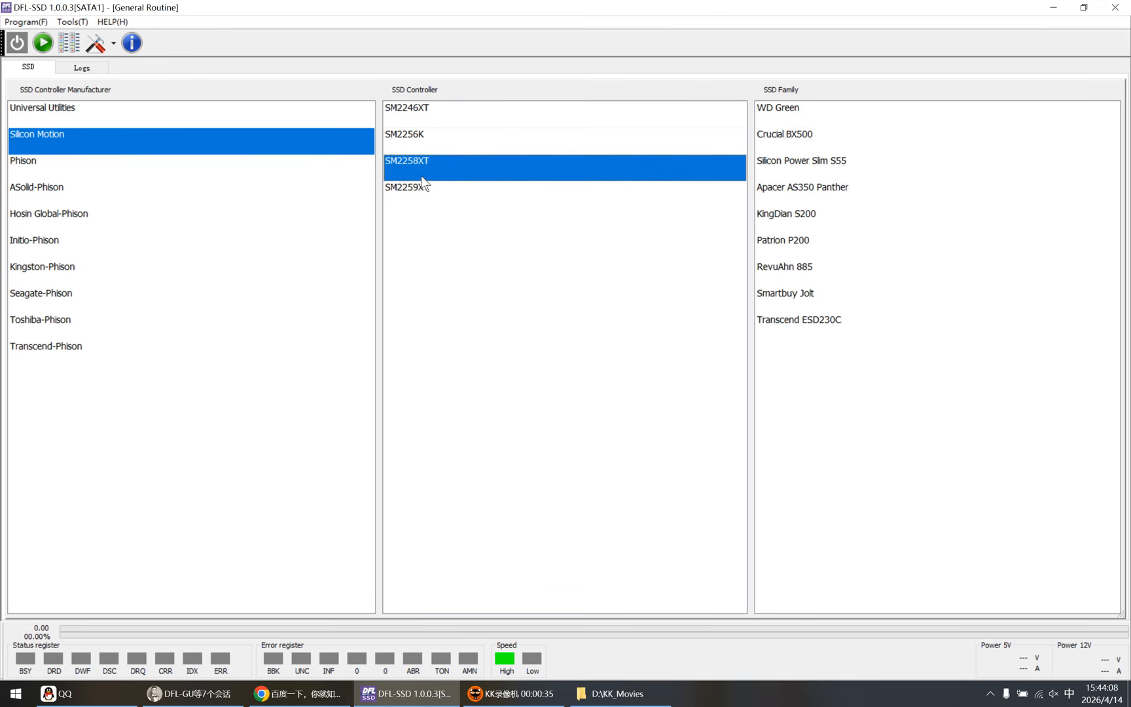
click(421, 188)
Step: Review the SSD families supported by the Phison controllers PS3109, PS3110 and PS3111
click(33, 165)
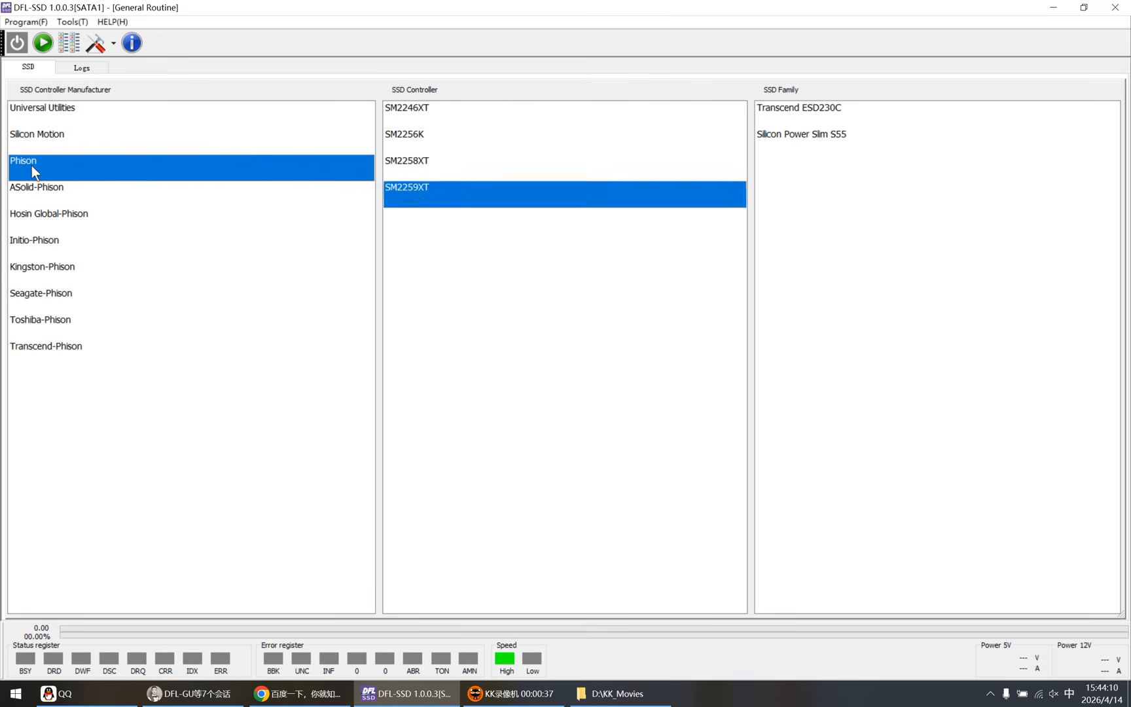
click(409, 108)
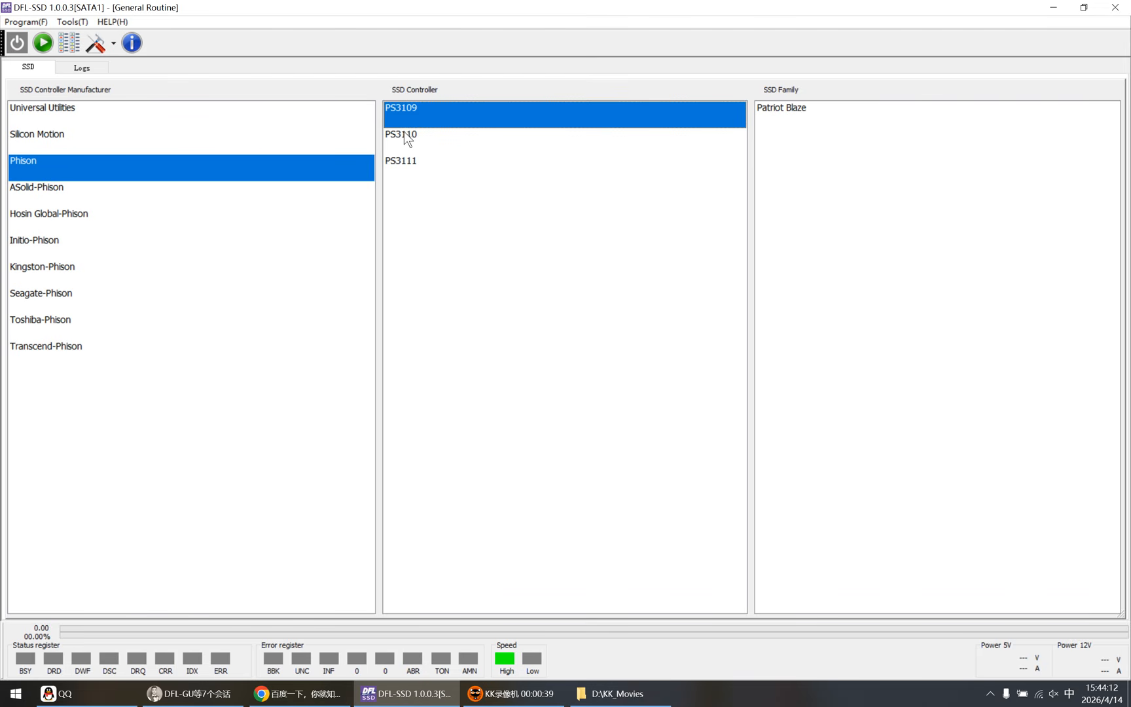
click(409, 138)
click(404, 166)
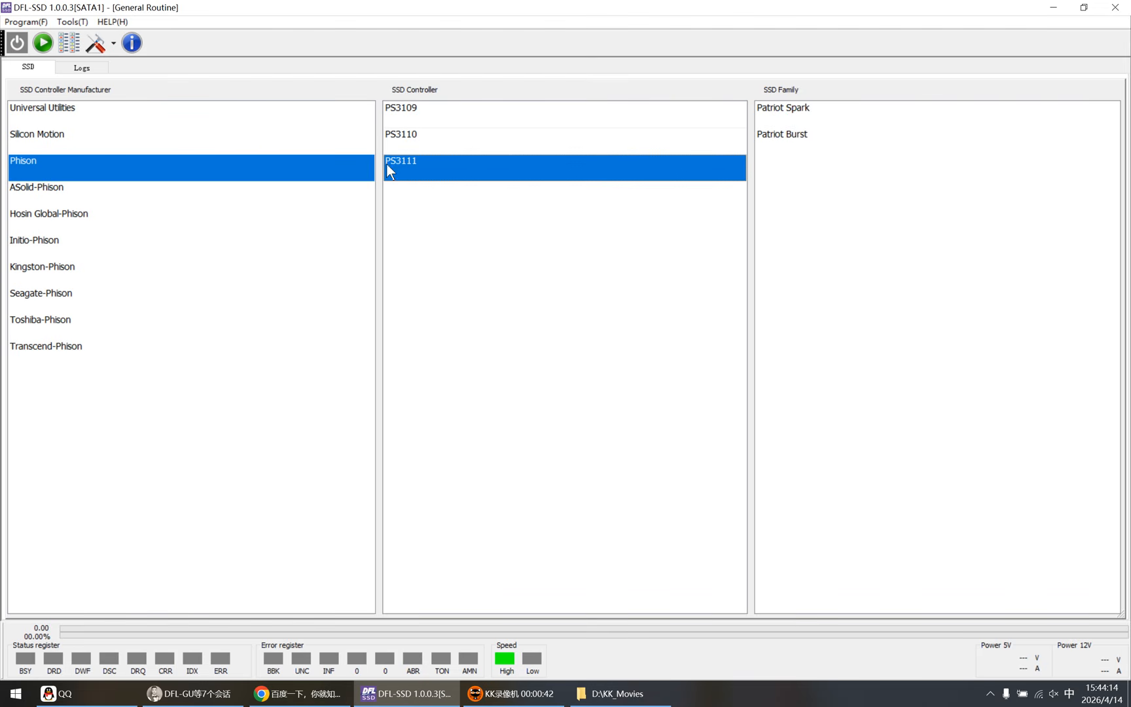
Step: Examine the controllers listed for the ASolid-Phison and Hosin Global-Phison manufacturers
click(46, 188)
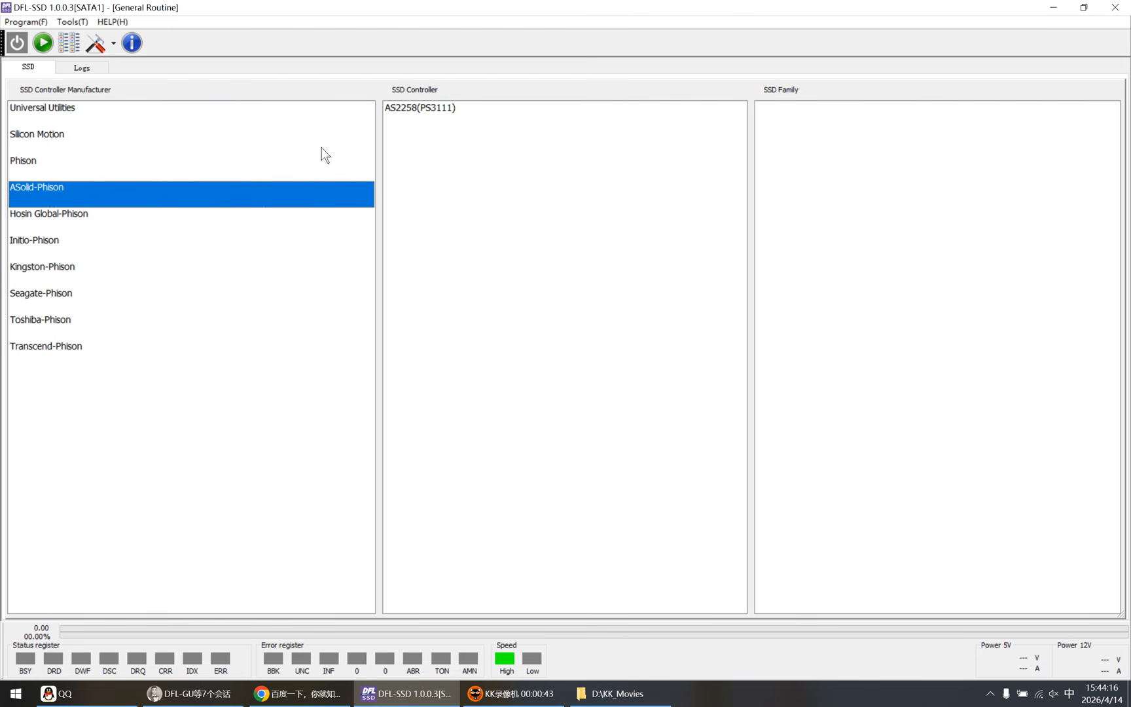
click(393, 111)
click(59, 216)
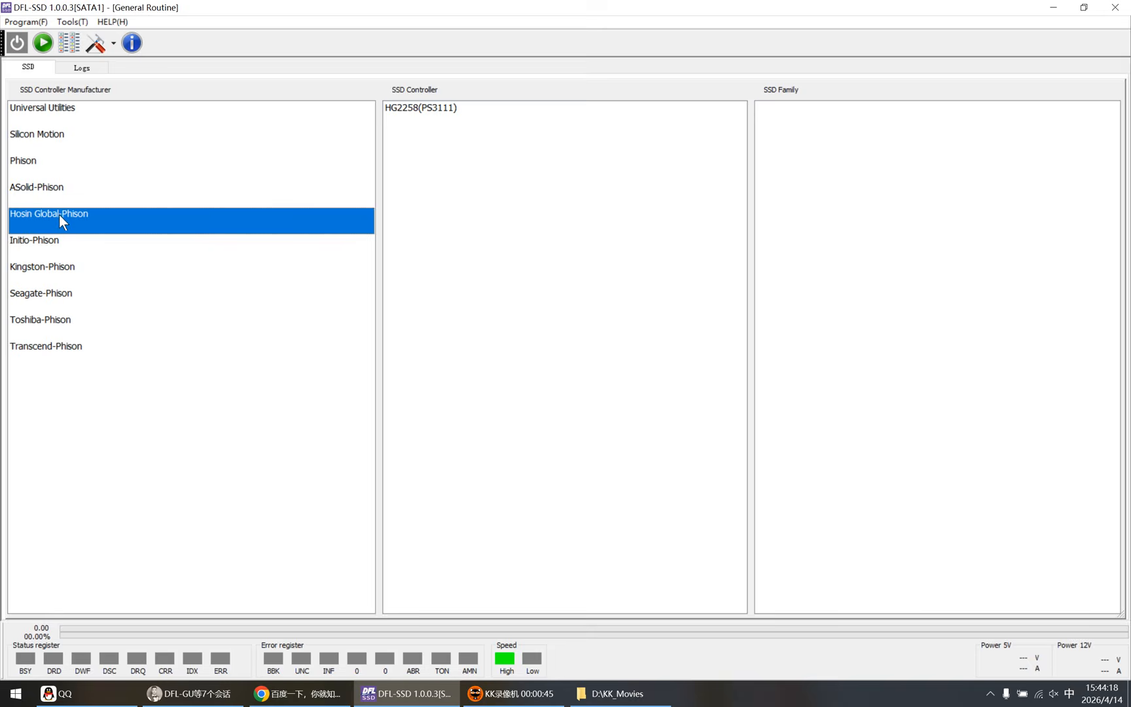
click(431, 110)
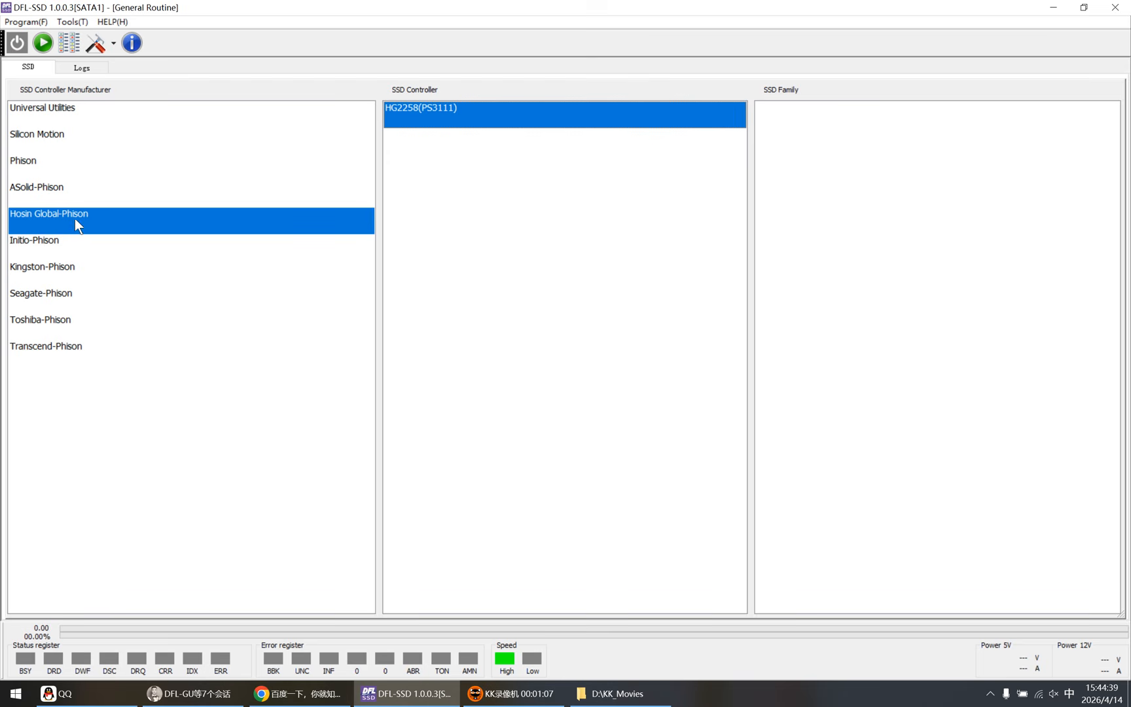
click(59, 240)
click(61, 202)
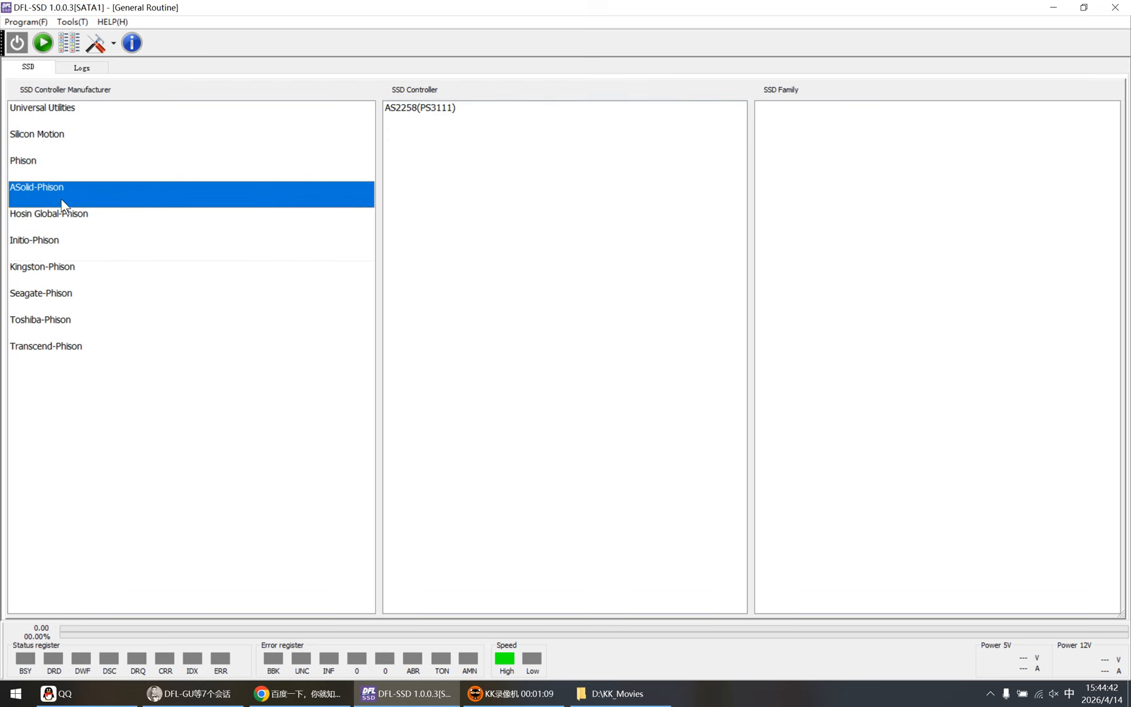
click(64, 211)
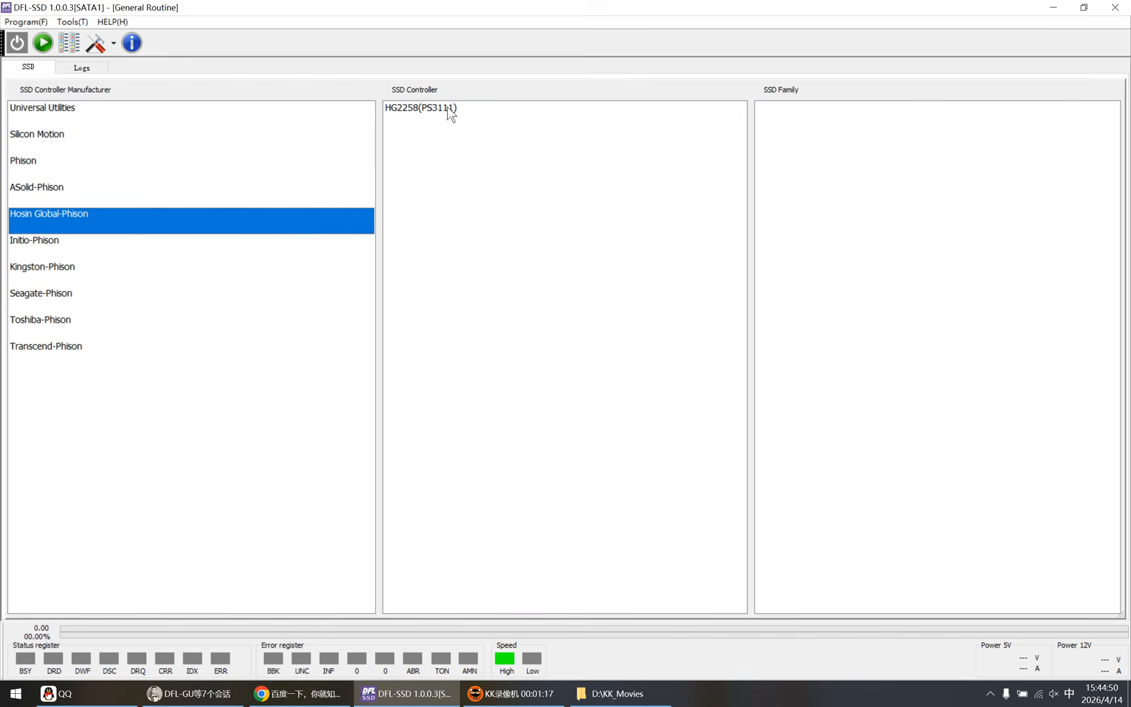
Step: Examine the controllers listed for the Initio, Kingston, Seagate, Toshiba and Transcend variants of Phison
click(43, 246)
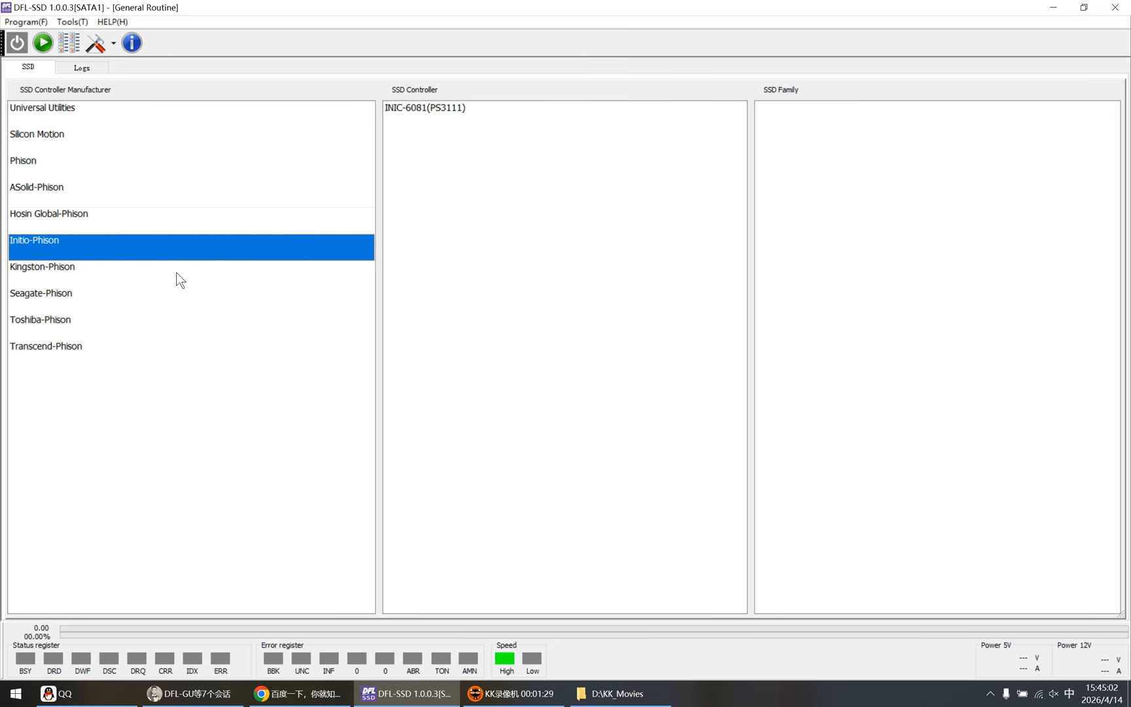
click(54, 274)
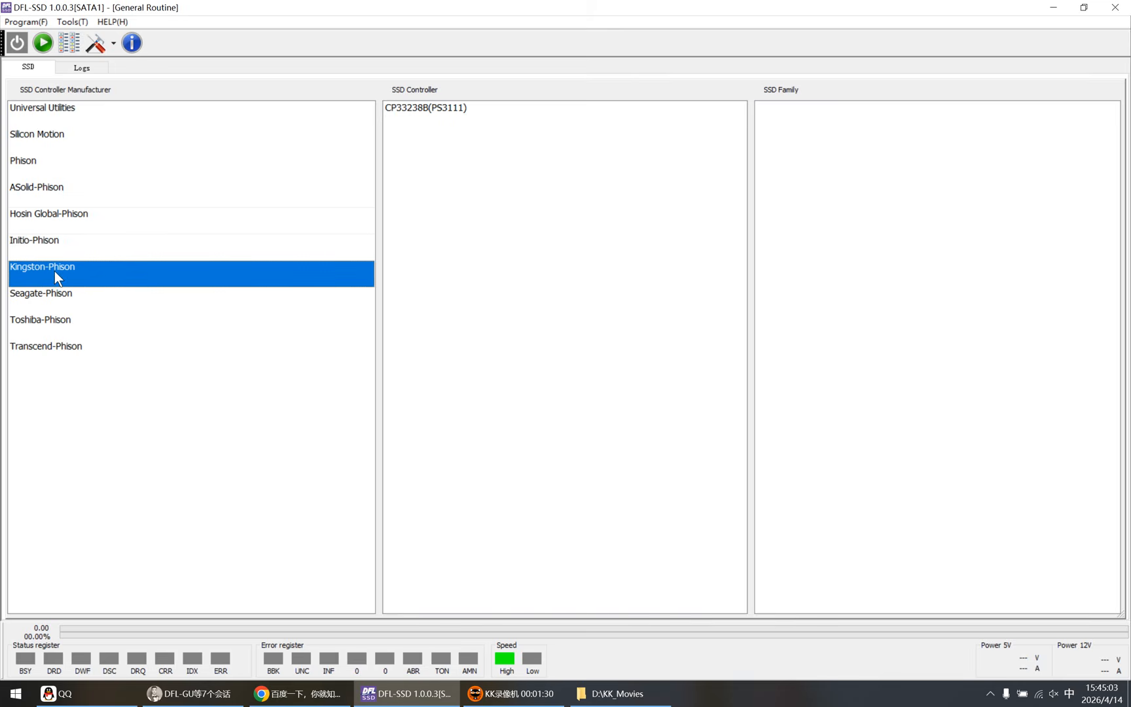
click(52, 301)
click(51, 320)
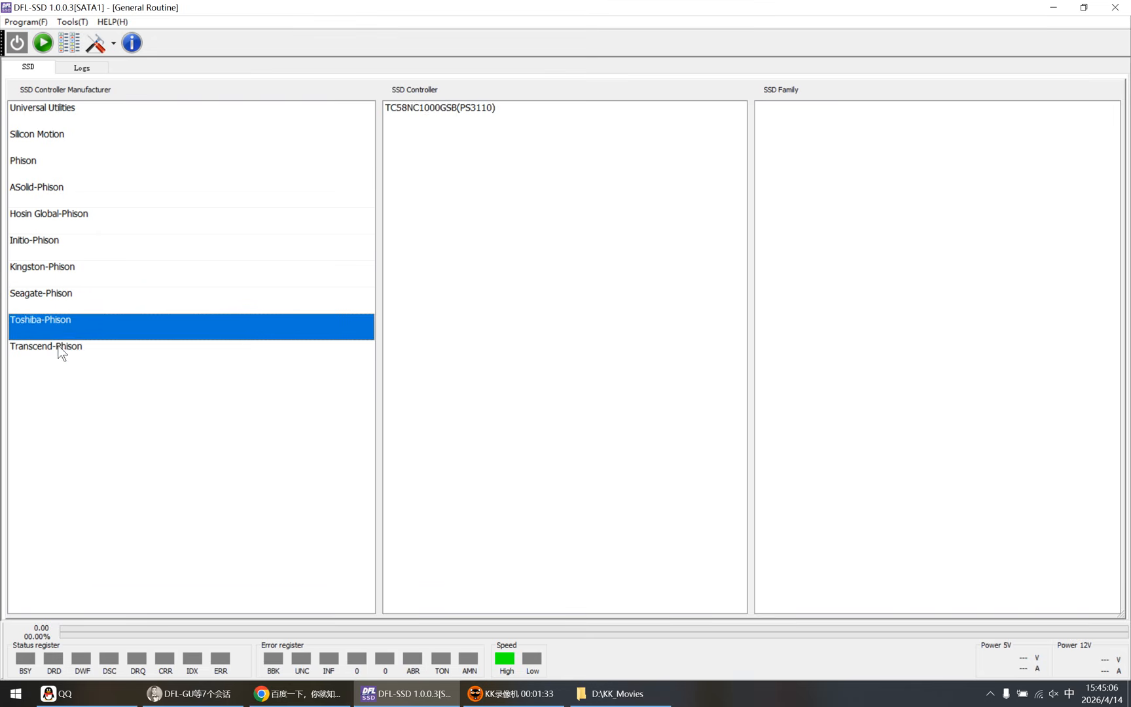
click(52, 347)
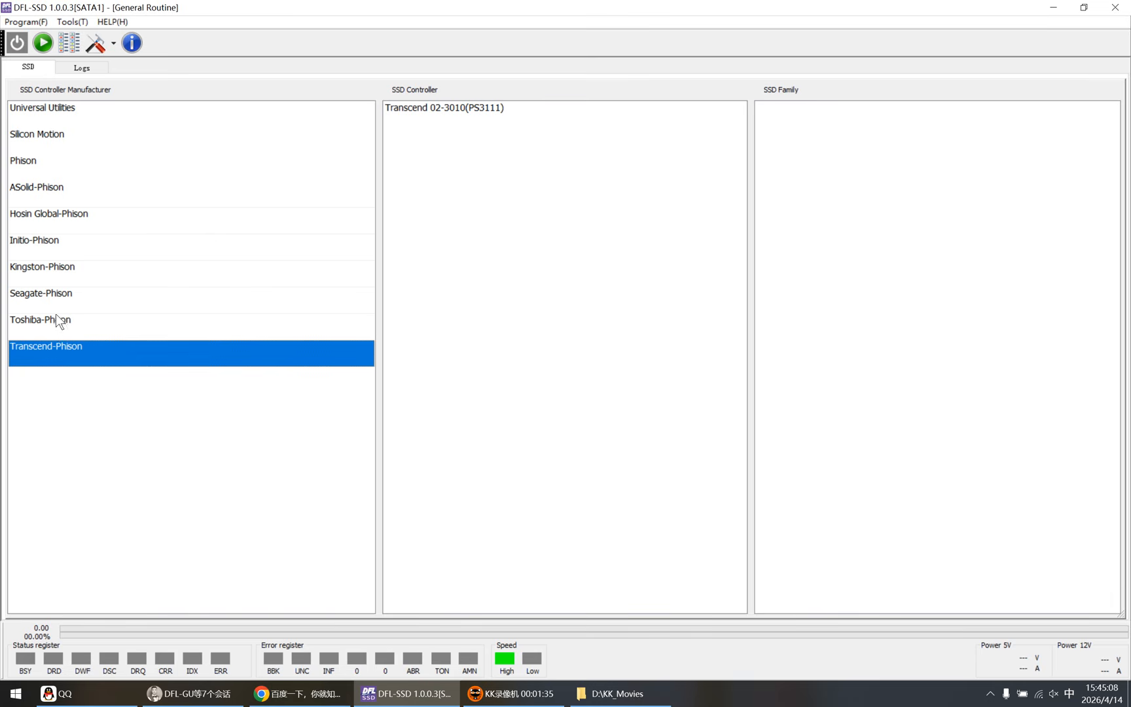
click(61, 274)
click(54, 253)
click(53, 227)
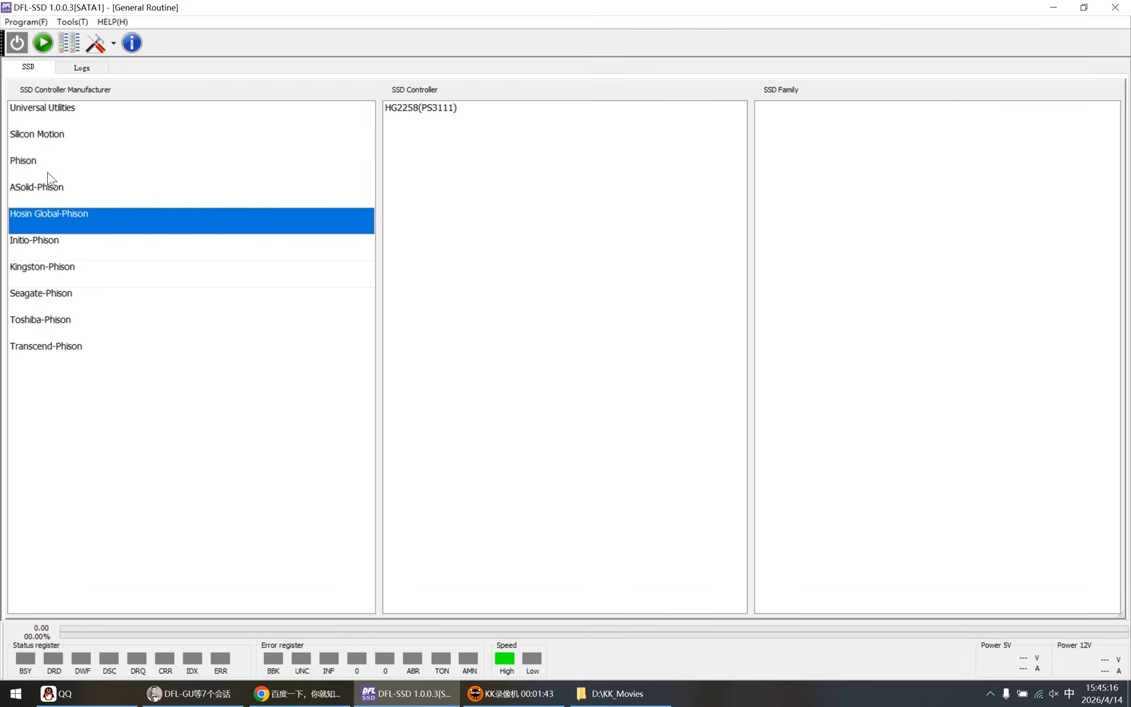
Step: Select Silicon Motion as the controller manufacturer and review the available program and ATA commands
click(42, 138)
click(31, 23)
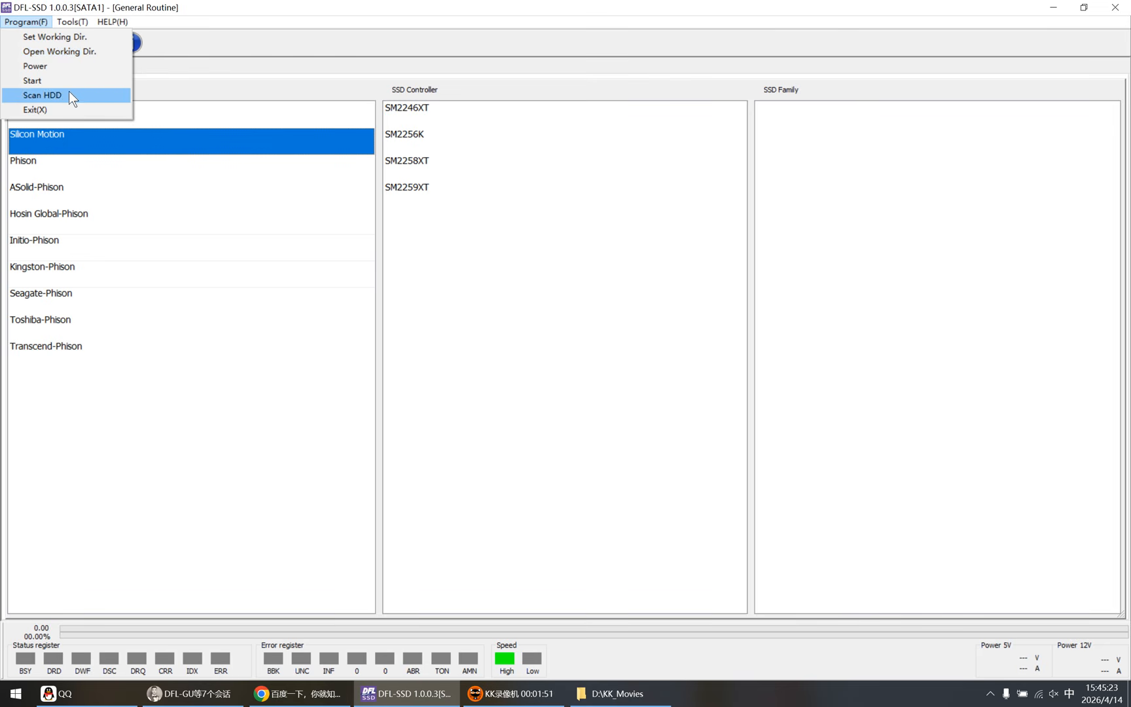
mouse_move(73, 26)
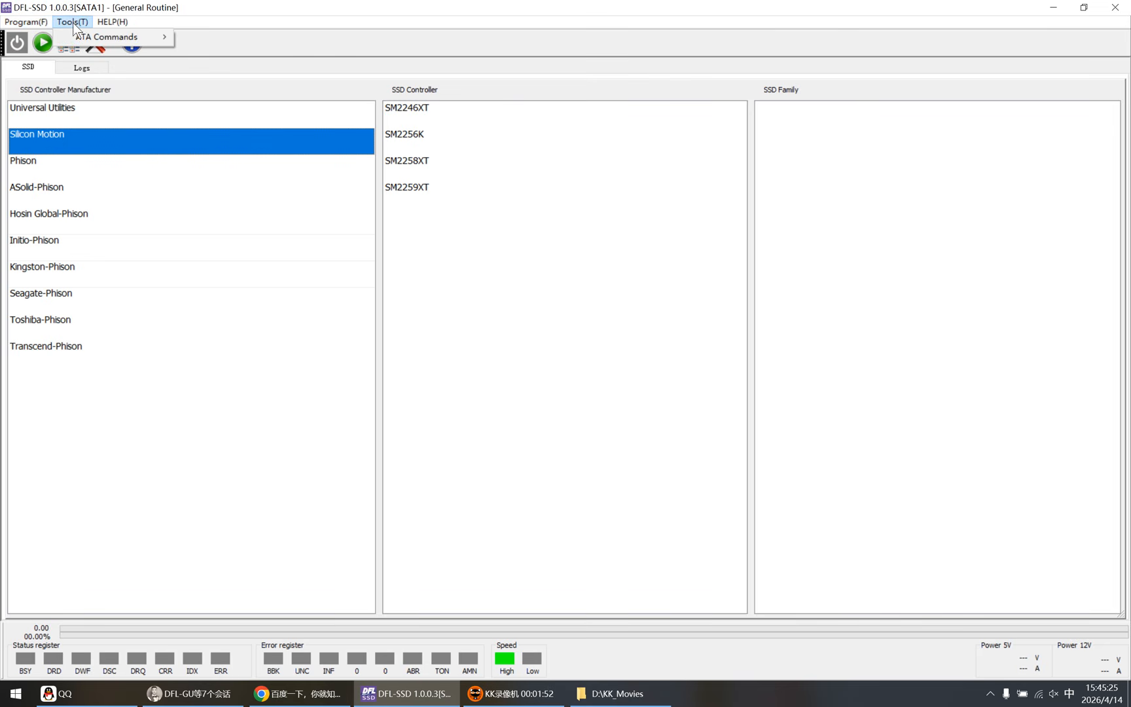
mouse_move(136, 41)
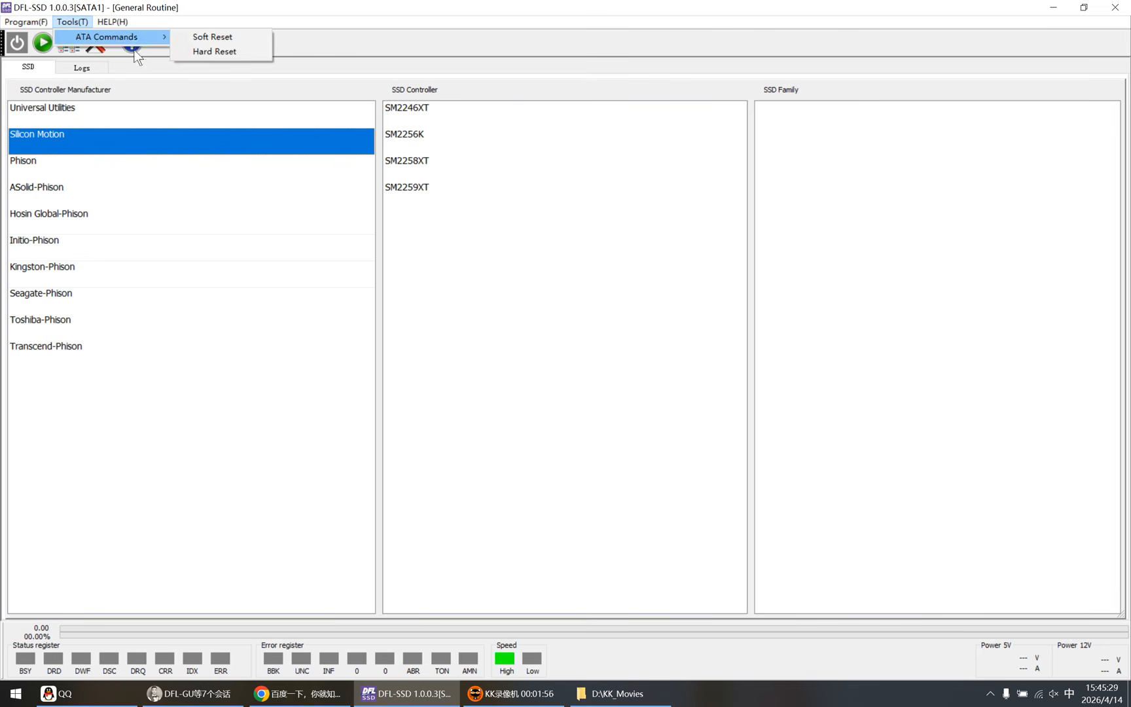
click(163, 77)
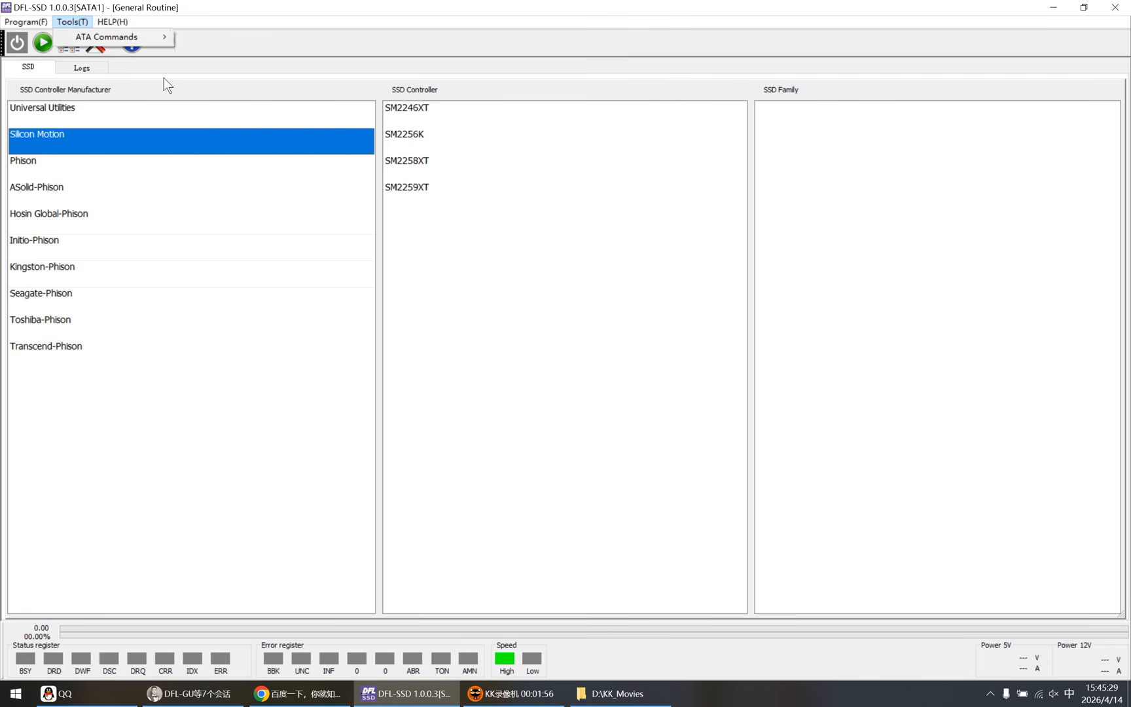
Step: Power on the SSD and initialize it in the SM2258XT utility with the P1117A IM3D_00 loader
click(17, 42)
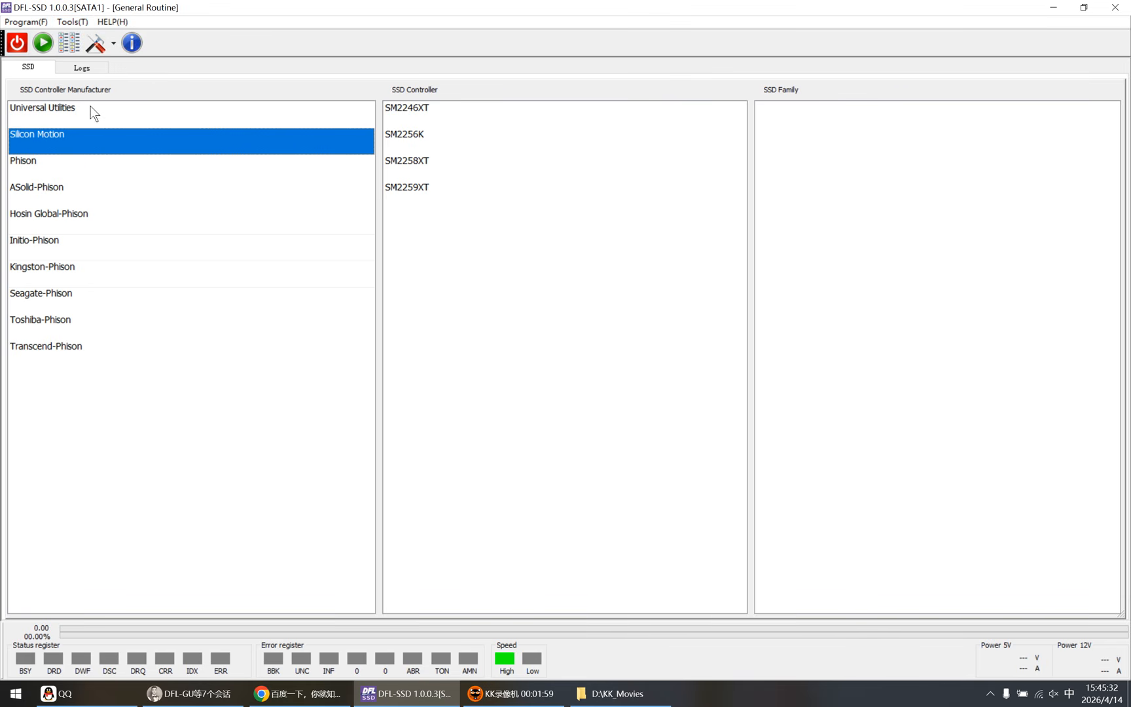
click(420, 161)
double_click(420, 158)
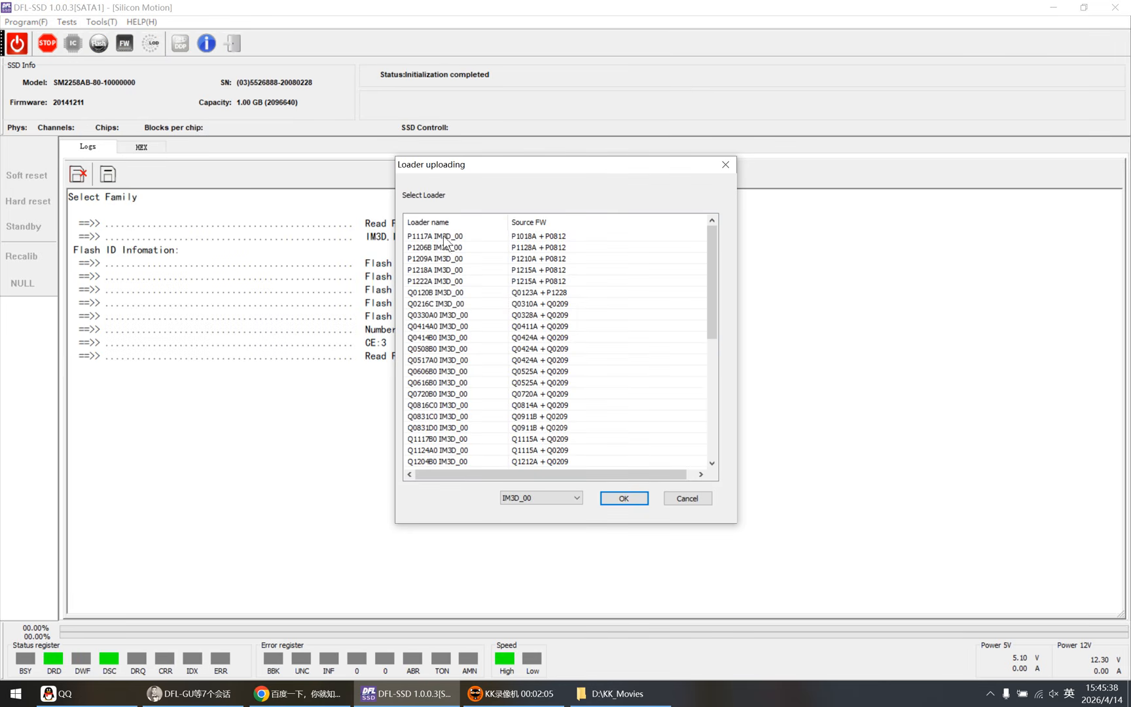
click(460, 237)
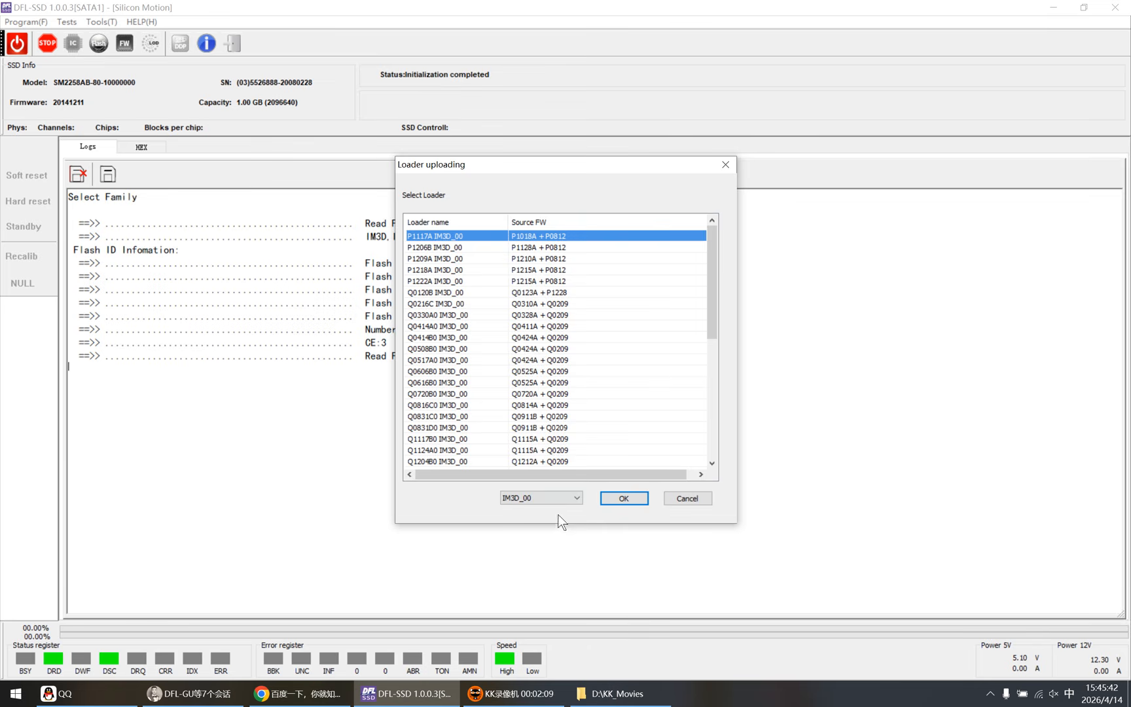
click(623, 498)
Step: Examine the Inter-FW Ver entry in the log to identify the drive's internal firmware version
drag(525, 541, 70, 541)
click(419, 542)
drag(413, 541, 360, 541)
click(472, 541)
click(525, 541)
click(440, 541)
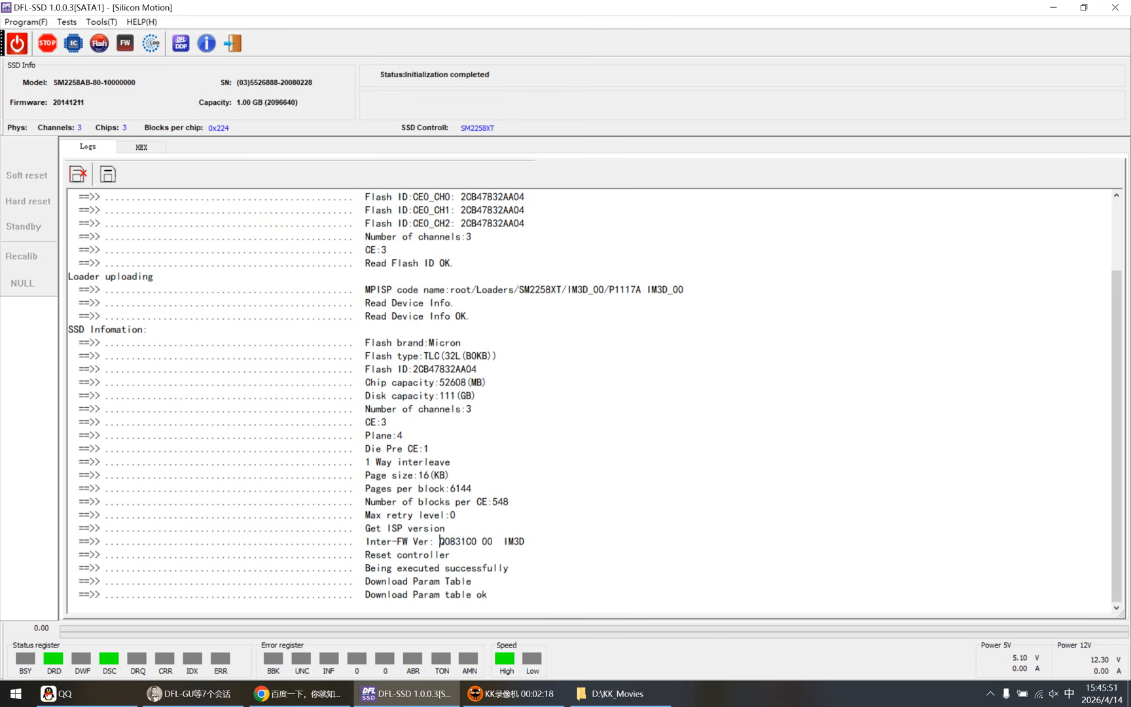
drag(440, 541, 530, 541)
click(451, 541)
drag(439, 541, 502, 541)
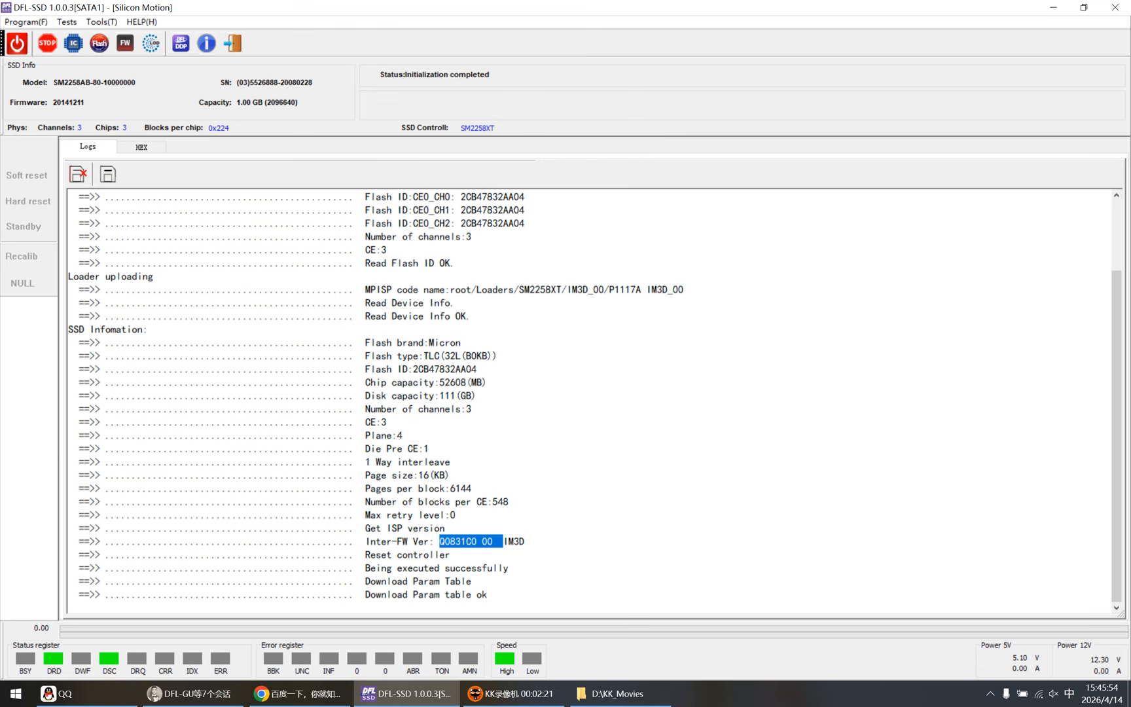
click(525, 542)
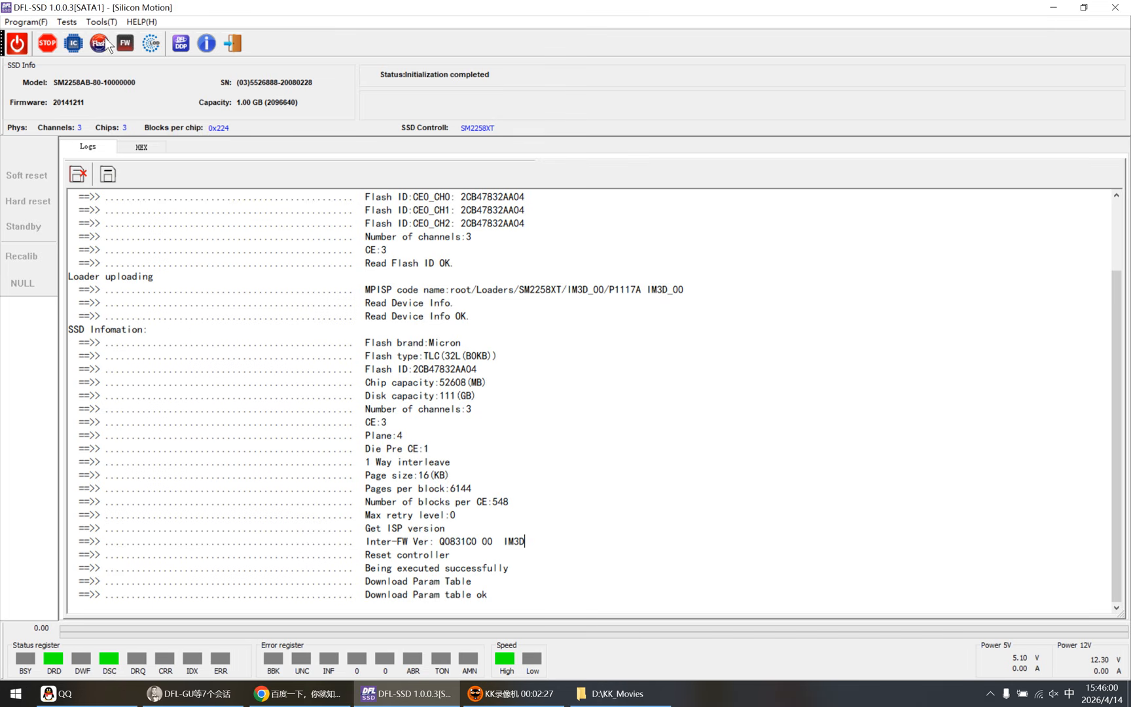
Step: Review the available test functions, including service information, S.M.A.R.T. clearing, drive mode and common repair
click(26, 22)
mouse_move(56, 19)
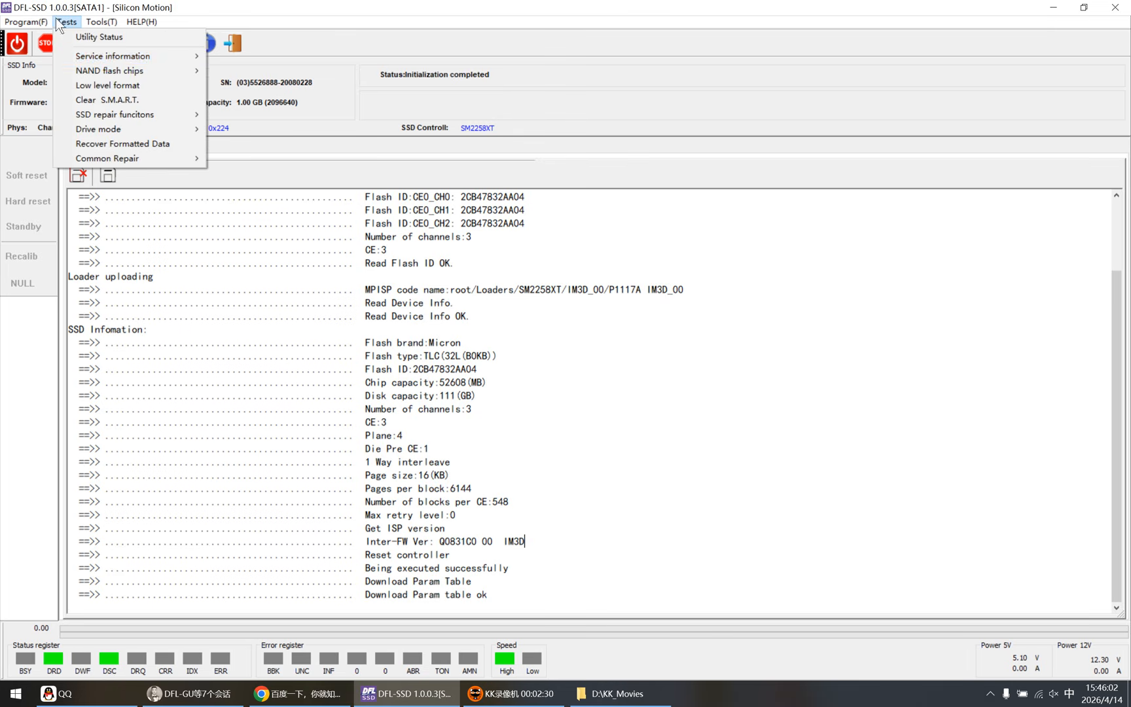
mouse_move(115, 55)
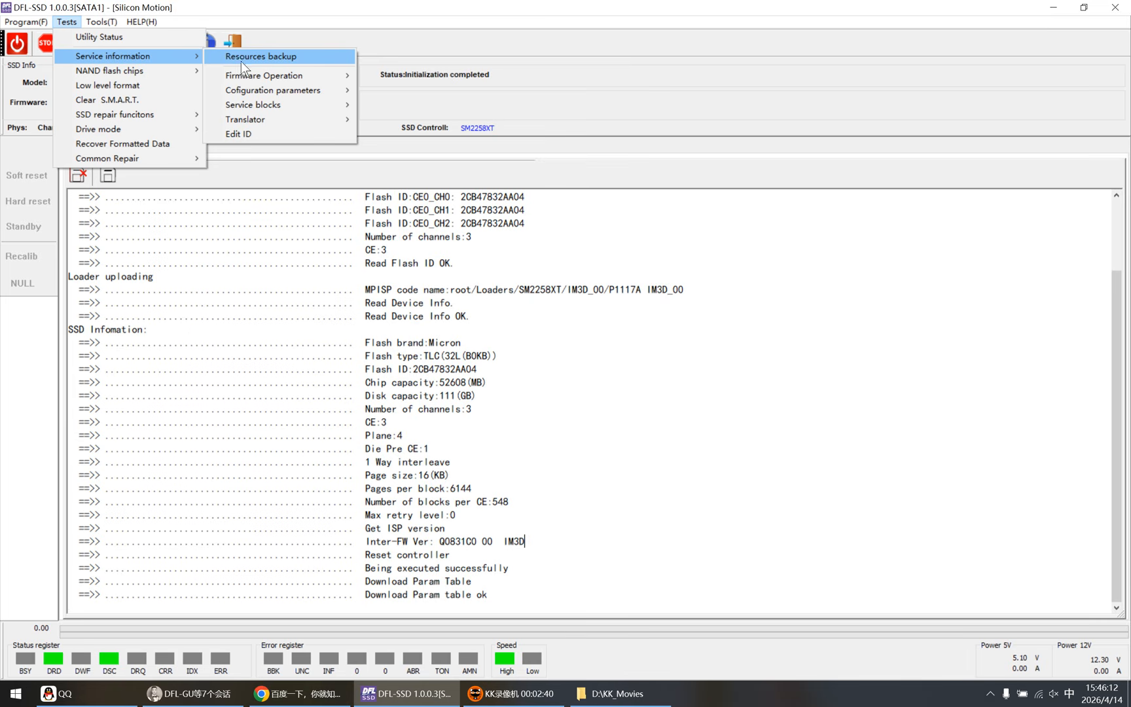
mouse_move(290, 82)
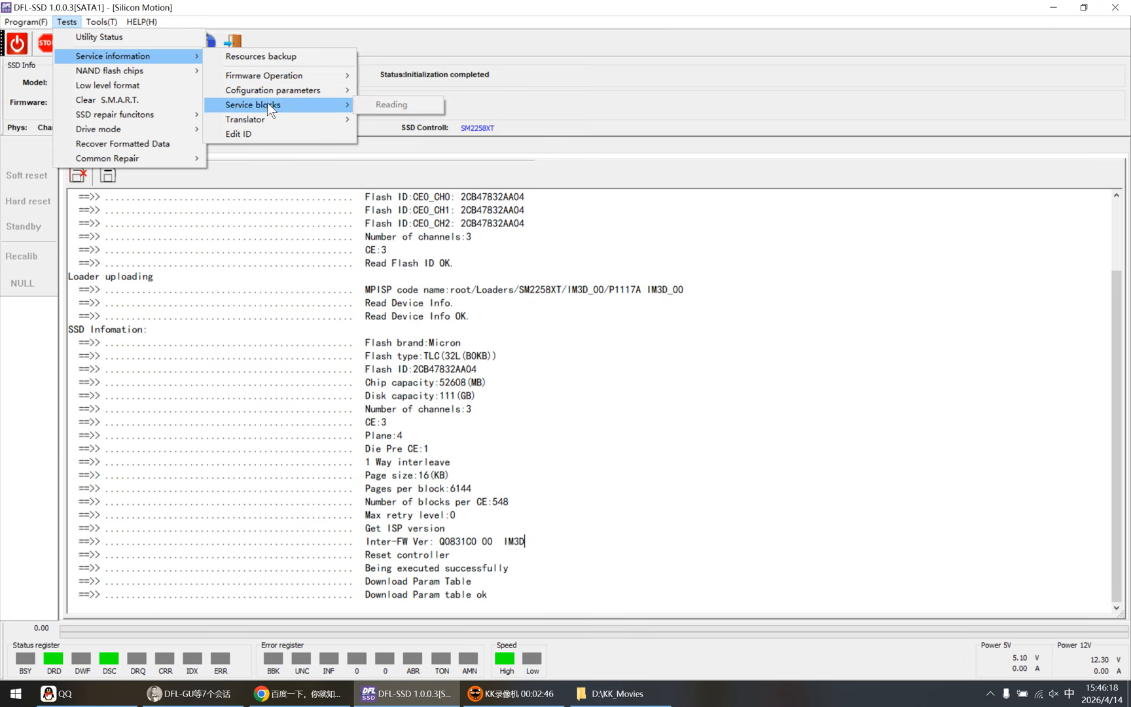
mouse_move(263, 122)
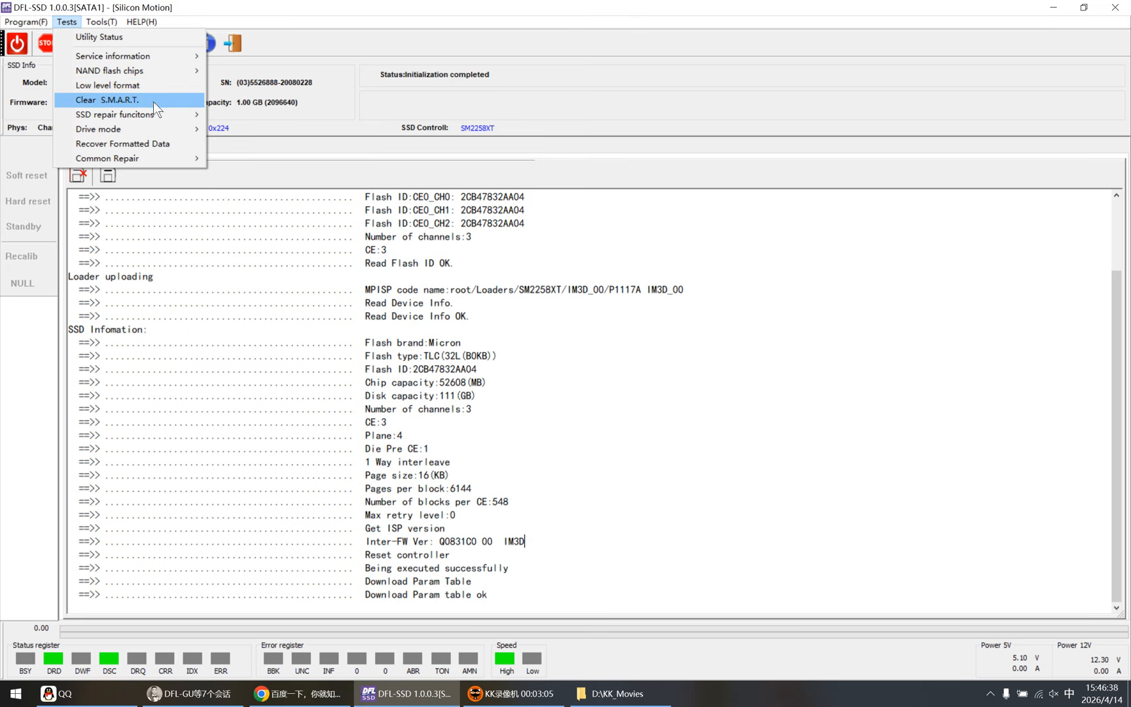
mouse_move(145, 118)
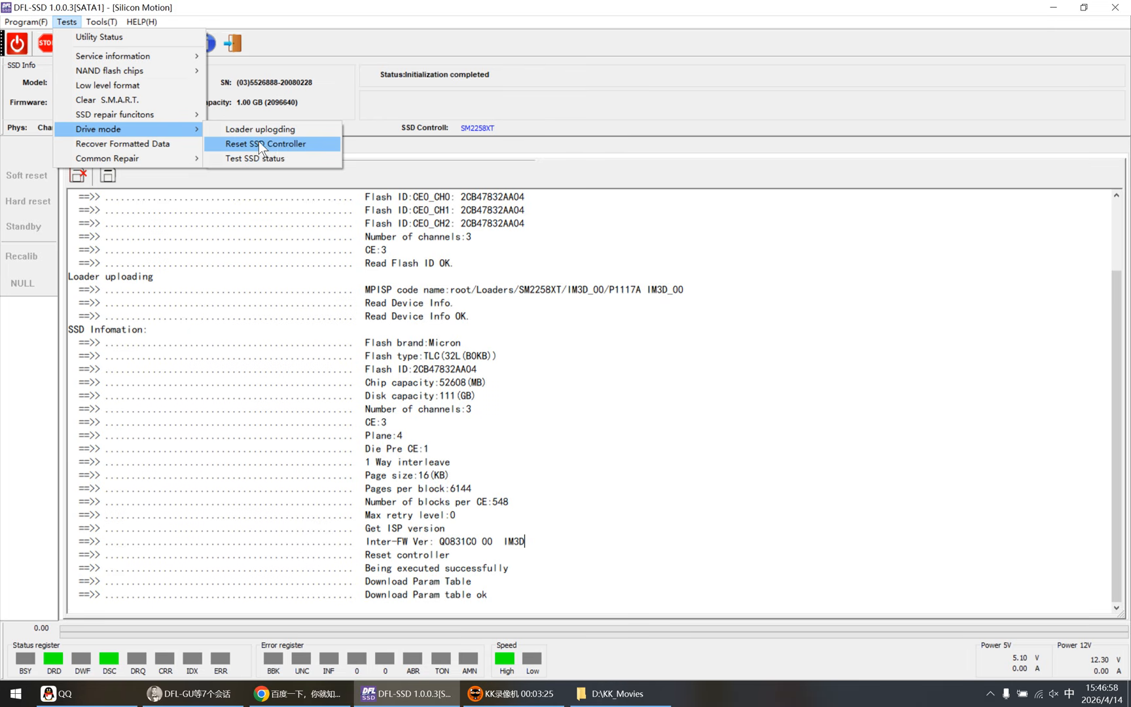
mouse_move(123, 157)
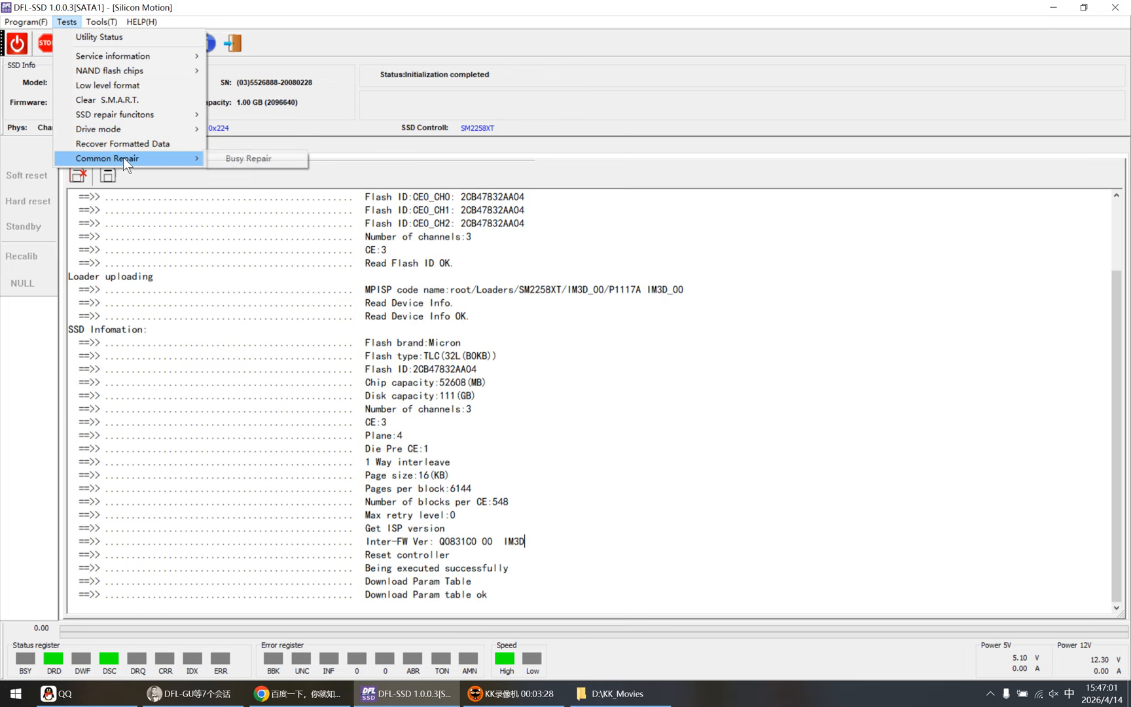
click(277, 115)
Step: Review the S.M.A.R.T. and profile folder tools and the firmware functions such as translator, ID editing and formatted data recovery
click(104, 21)
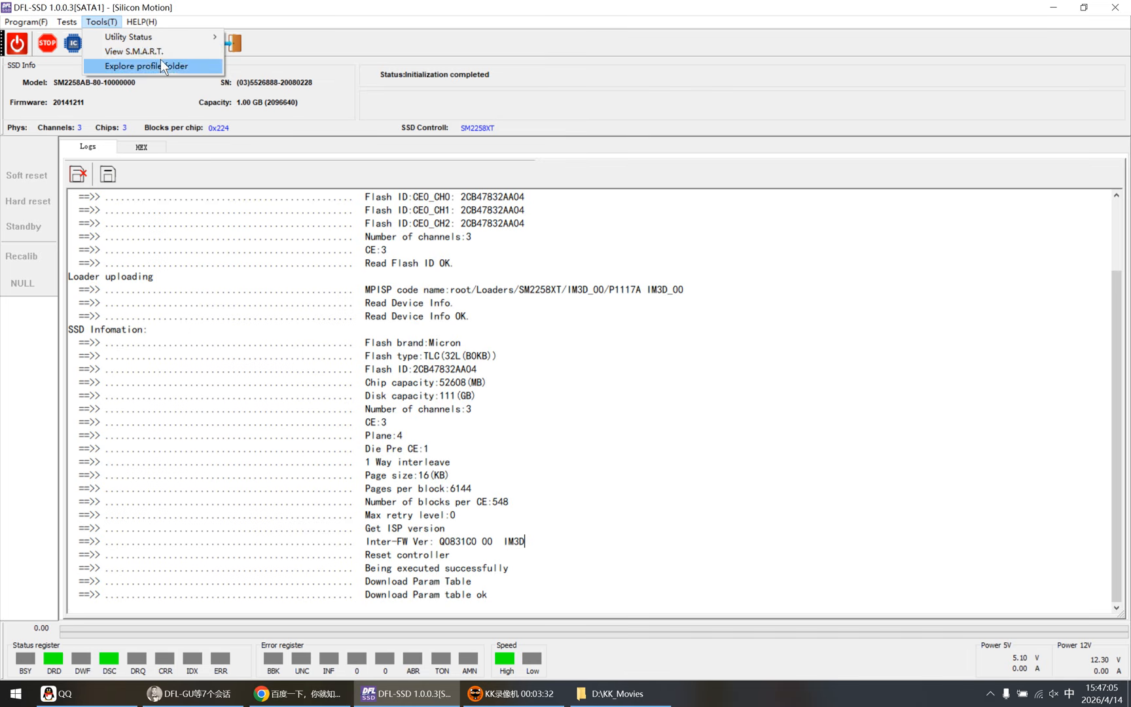
click(226, 80)
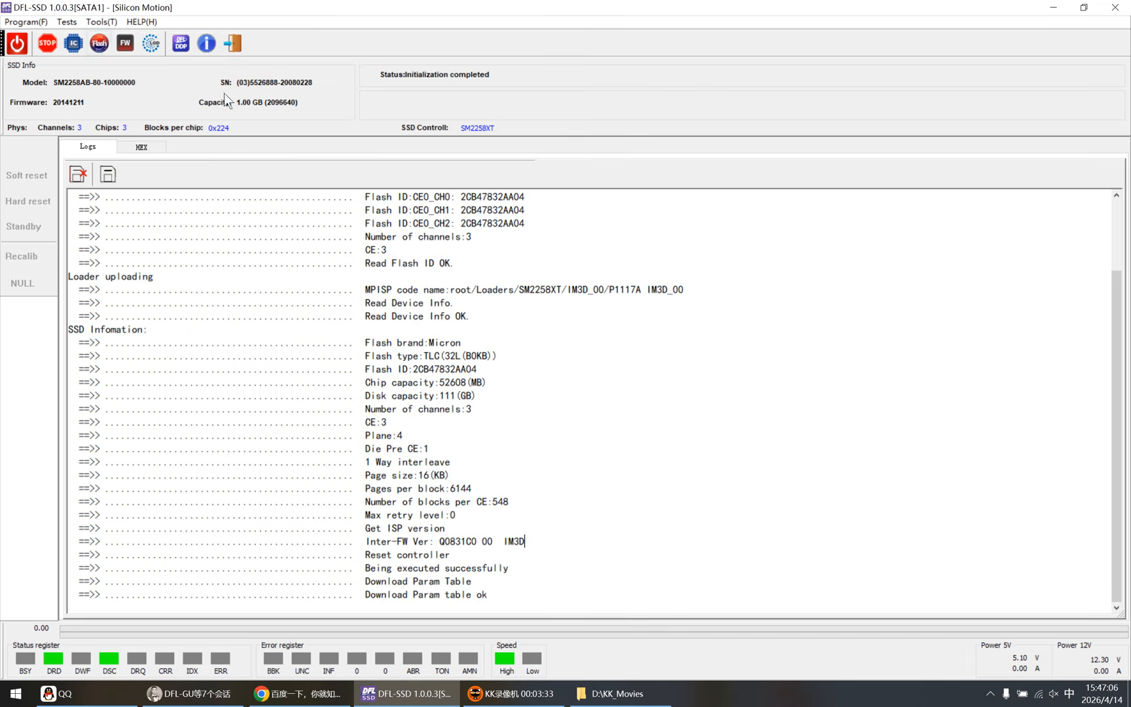
click(127, 45)
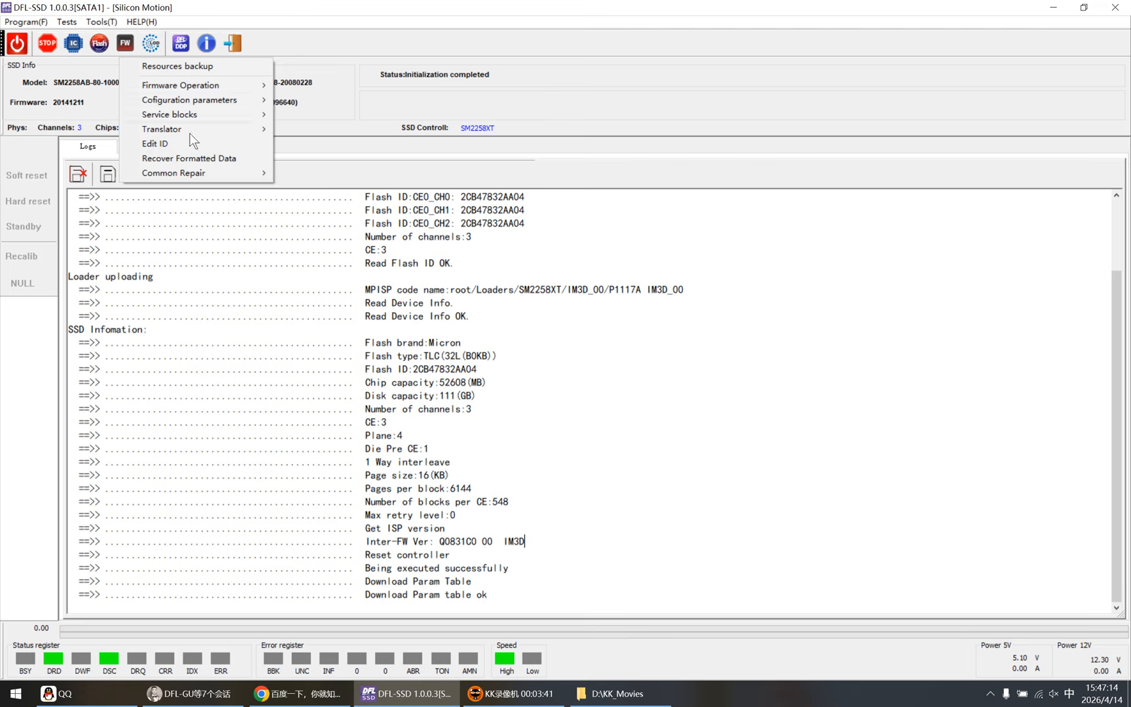
click(332, 84)
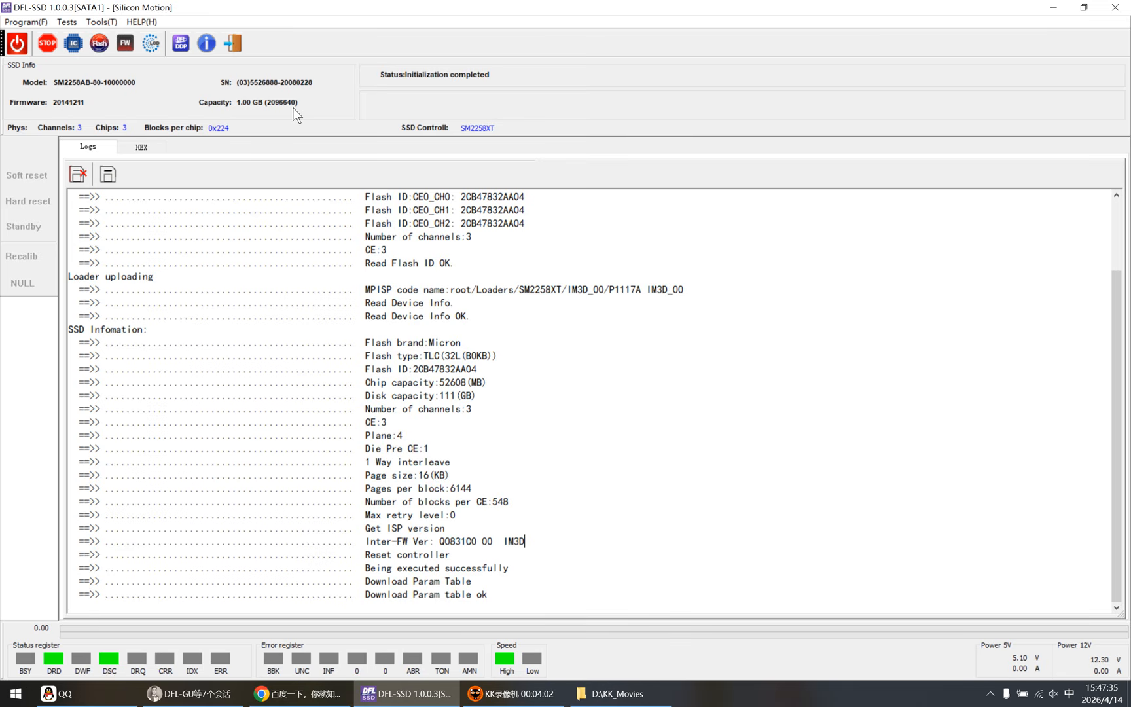
Step: Exit the utility and reinitialize the drive as SM2258XT with the Q0831C0 IM3D_00 loader matching its internal firmware
click(232, 43)
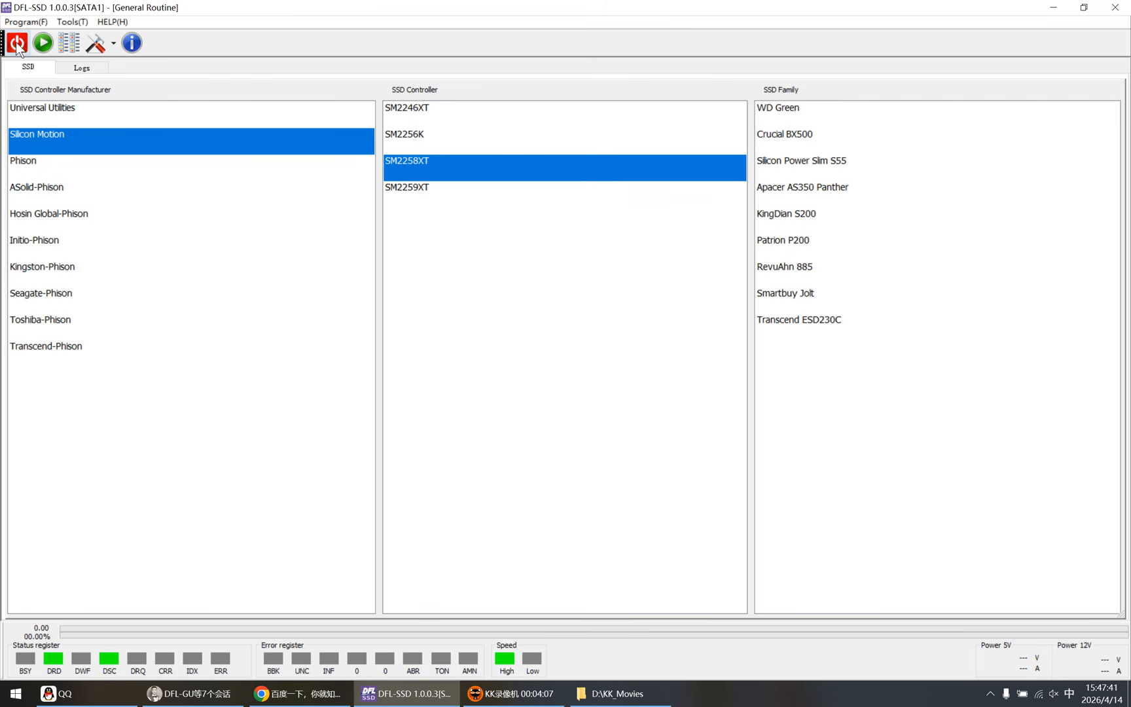
double_click(441, 170)
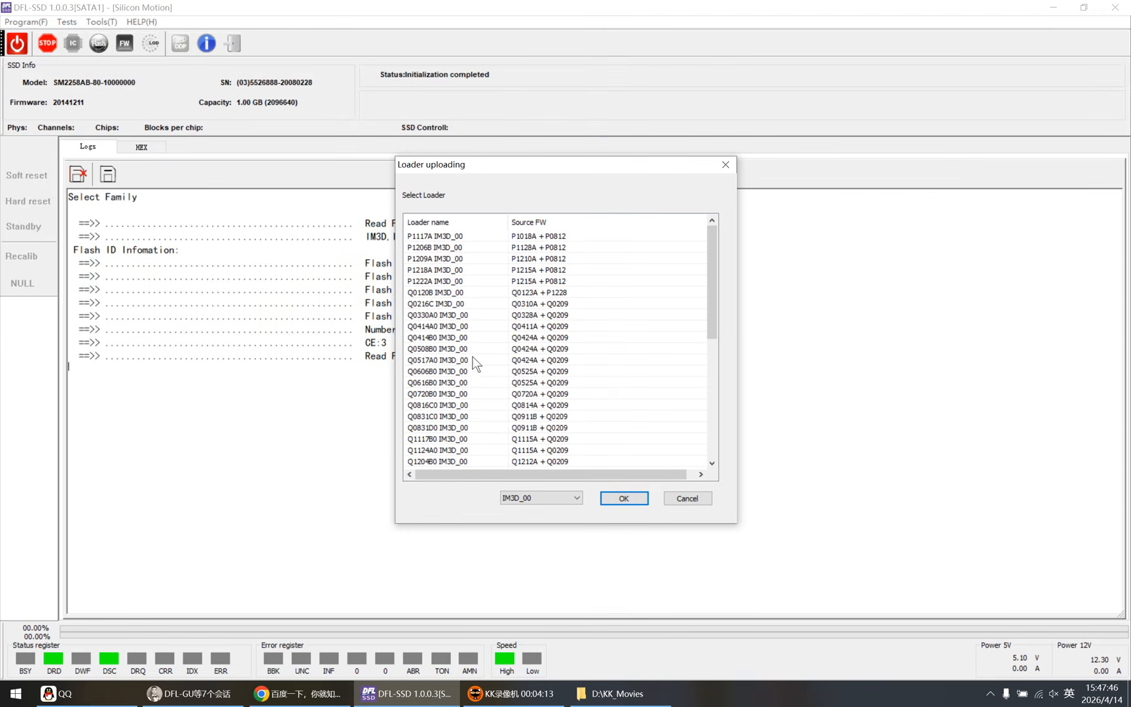
click(432, 417)
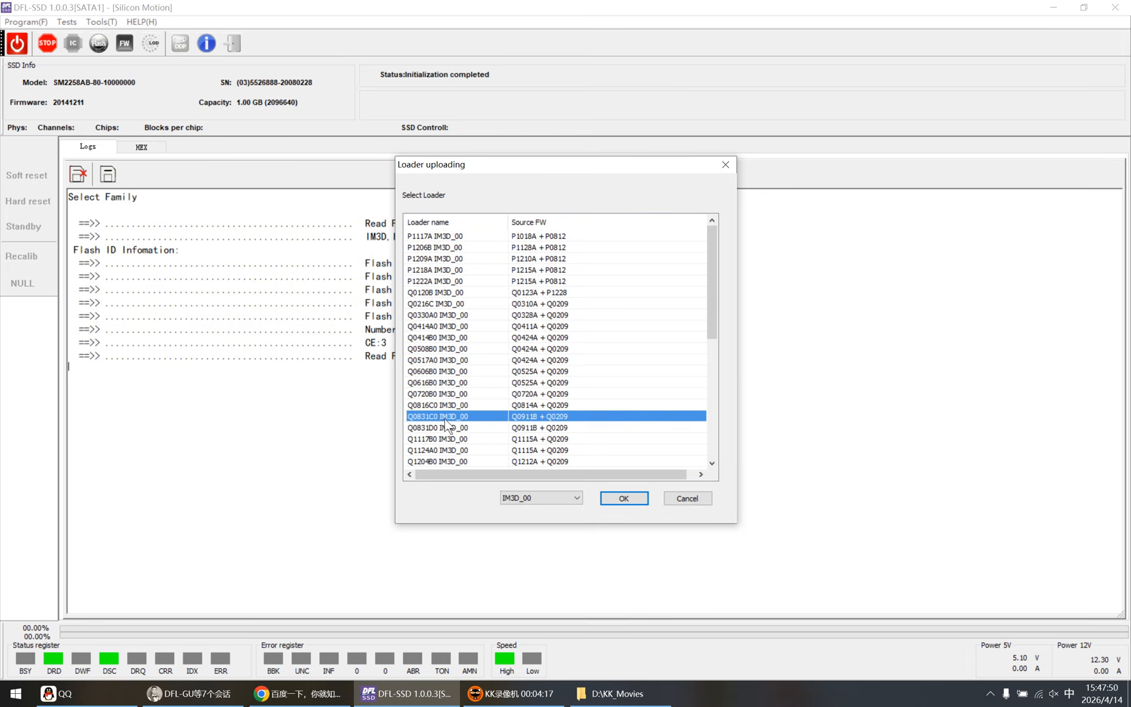
click(621, 500)
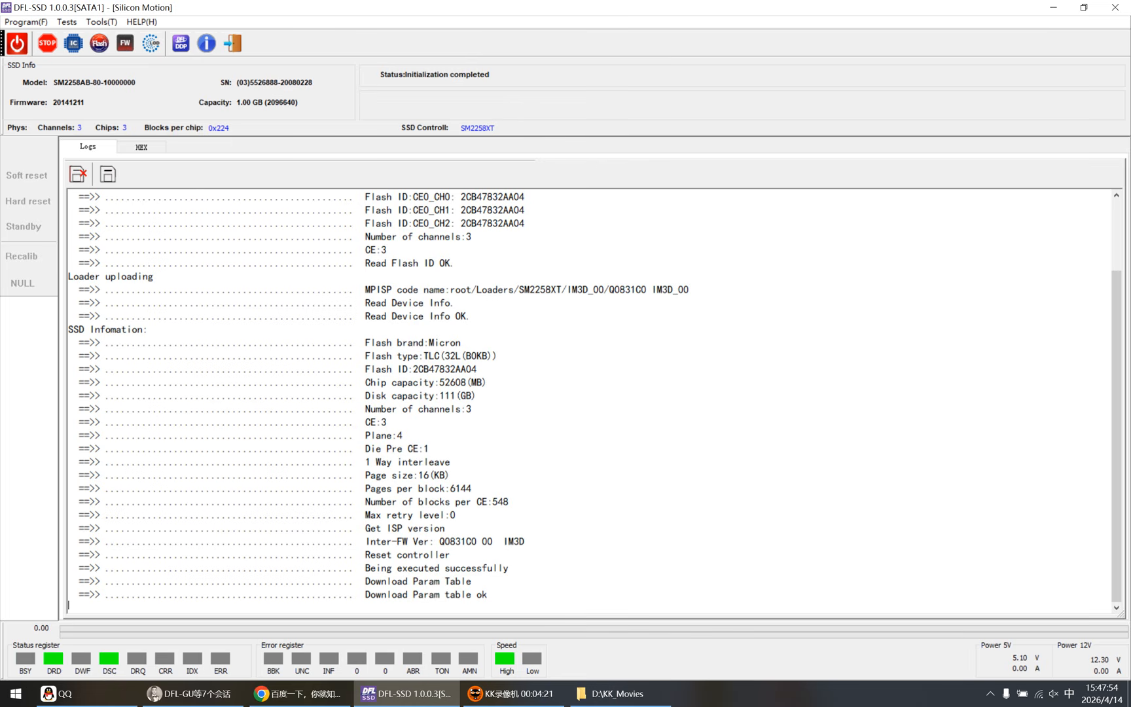
Step: Build the drive's translator using the existing SM2258XT profile and check the final rebuild entries in the log
click(120, 42)
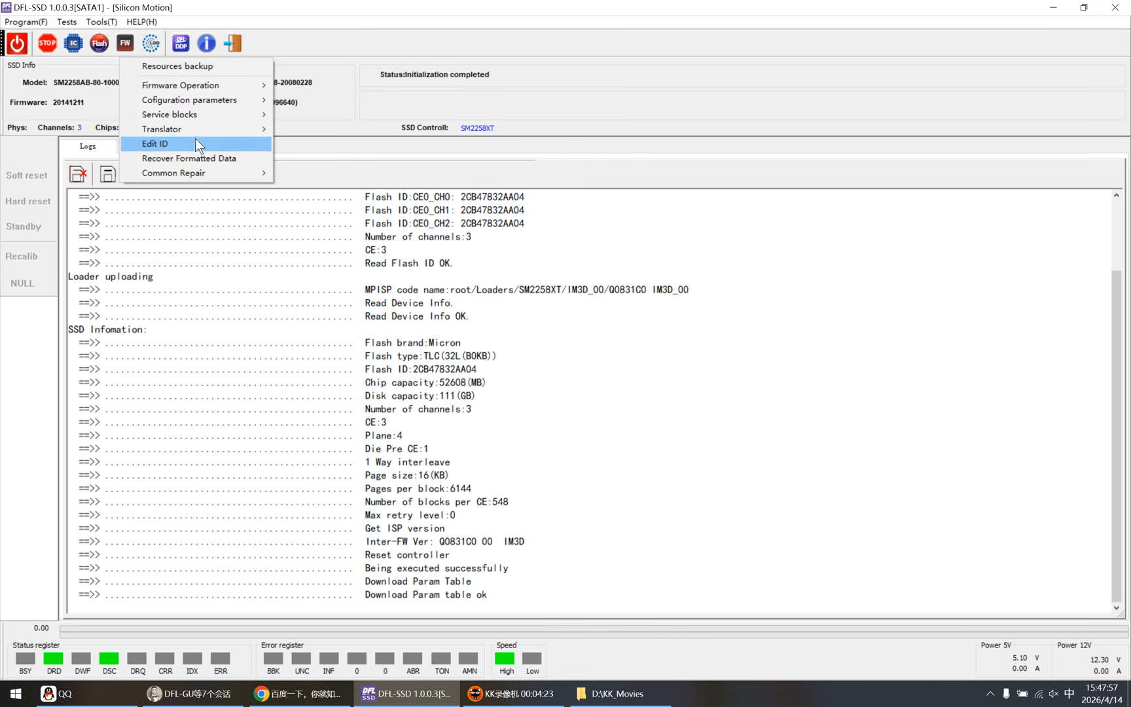
mouse_move(224, 130)
click(301, 129)
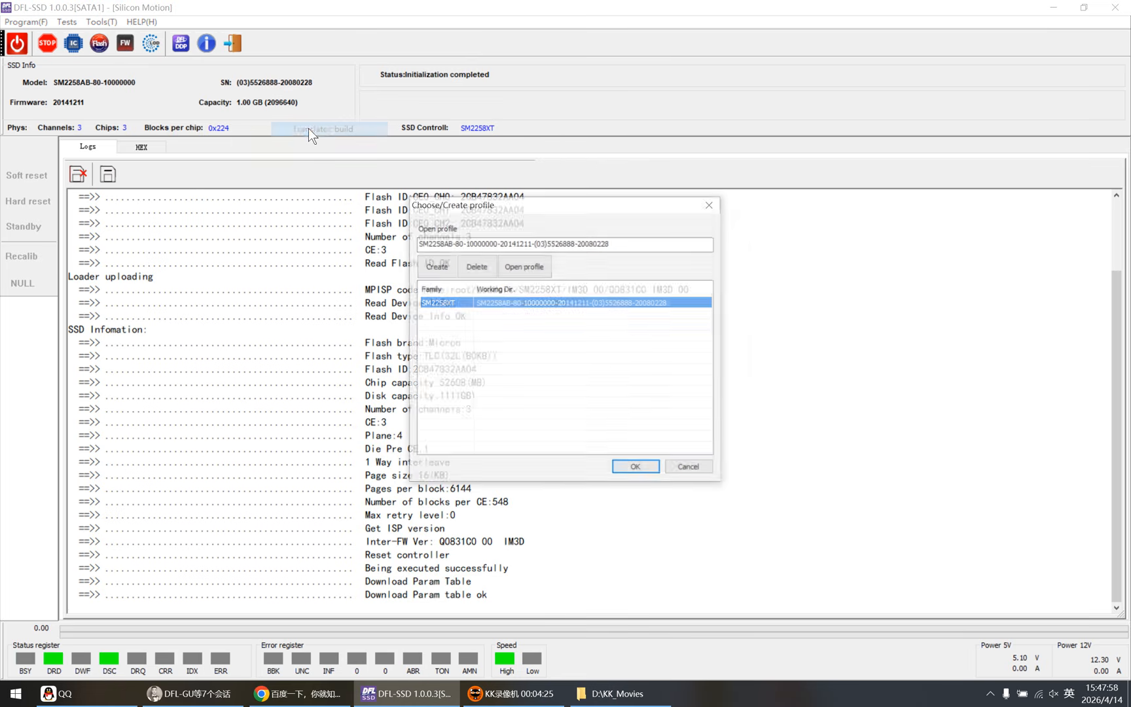
click(635, 468)
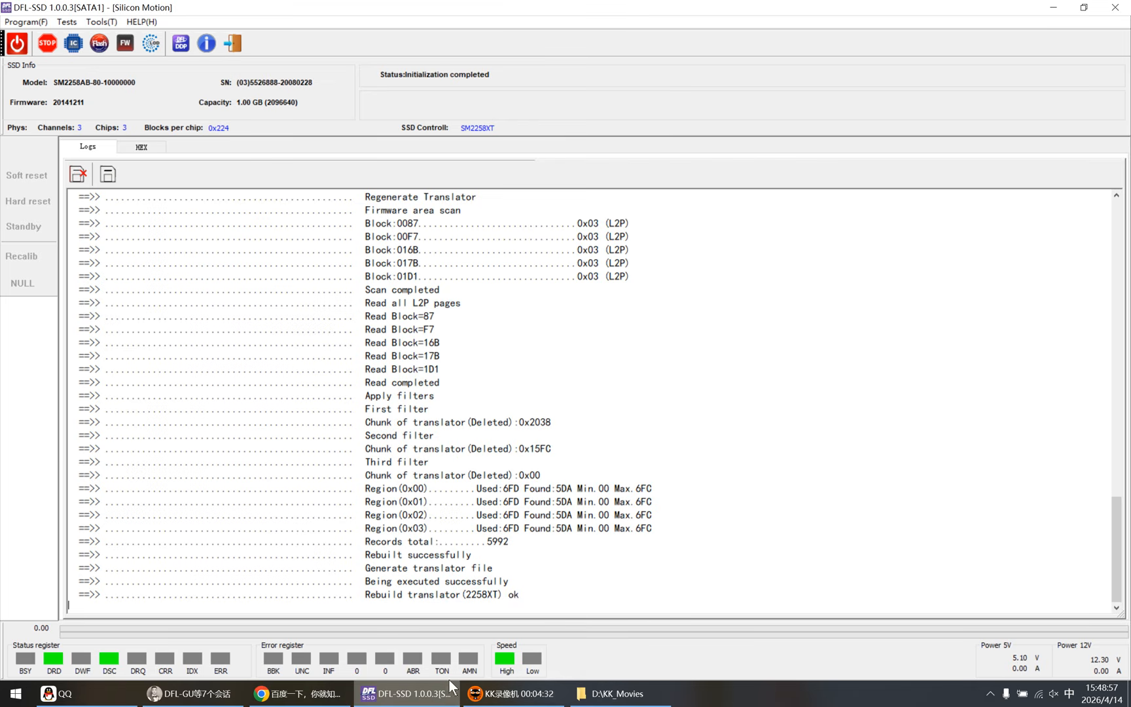
drag(519, 594, 71, 595)
click(520, 594)
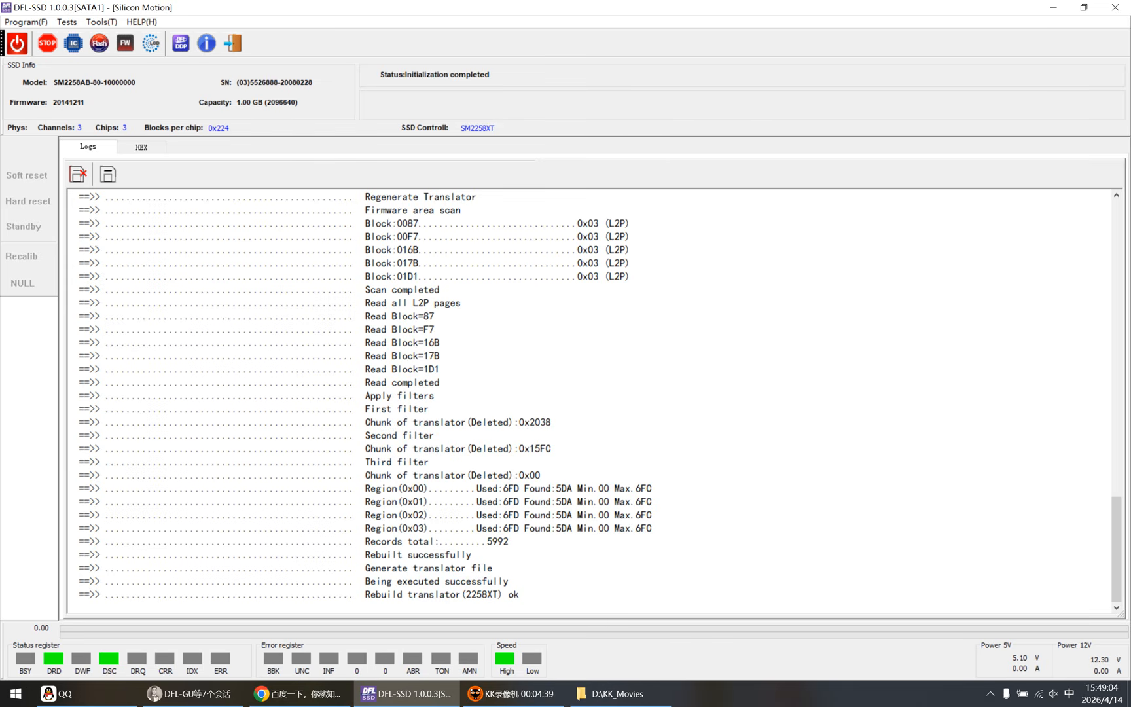
drag(521, 594, 70, 570)
click(517, 569)
Step: Open the SSD in DFL-DE with the stored parameters and generated translator file, and widen the directory tree
click(180, 42)
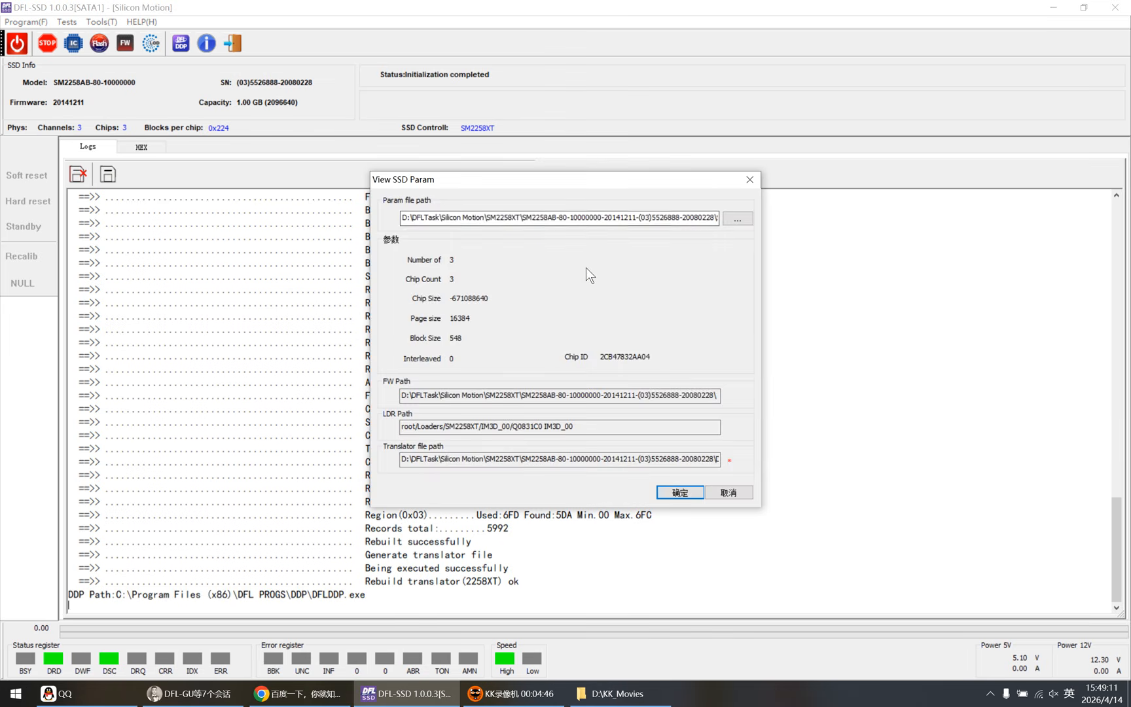
click(680, 492)
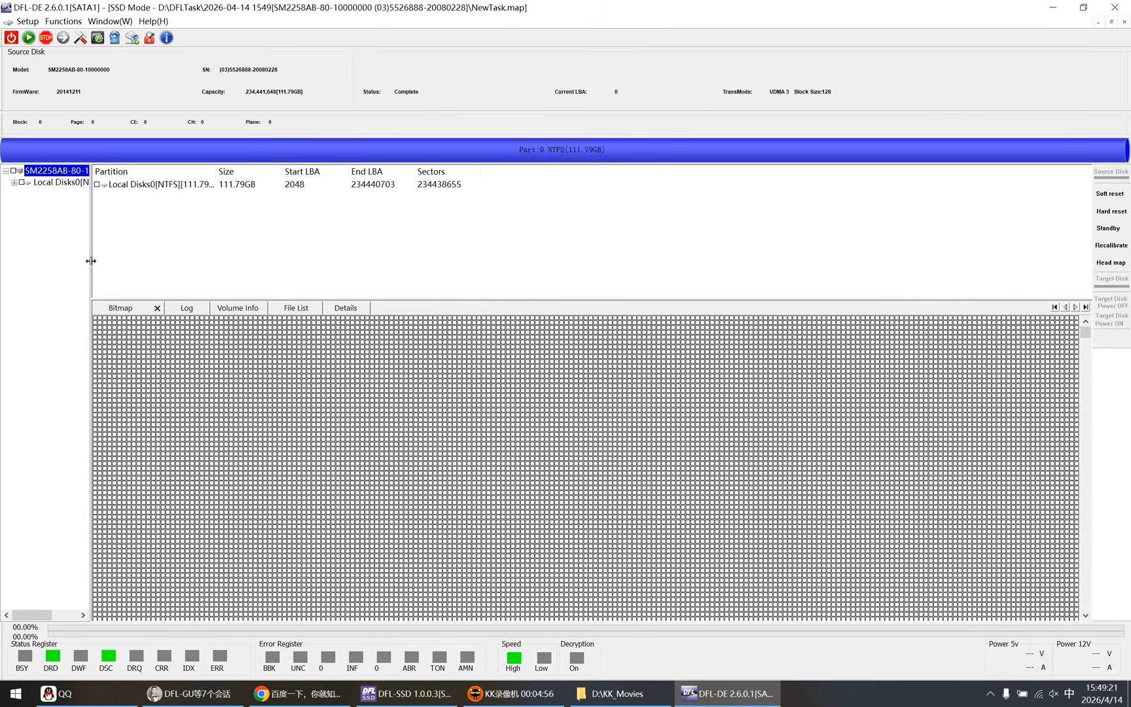
drag(92, 265, 170, 265)
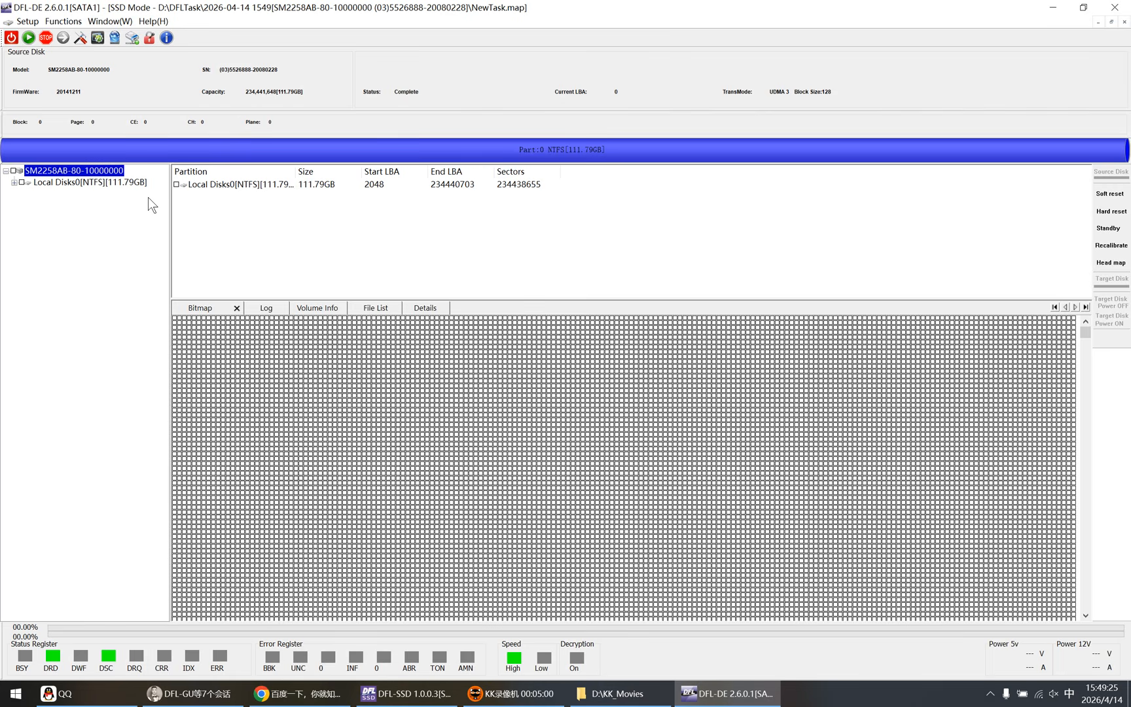
Step: Expand the 111.79GB NTFS partition down to its root folders and mark the safemon folder
click(88, 183)
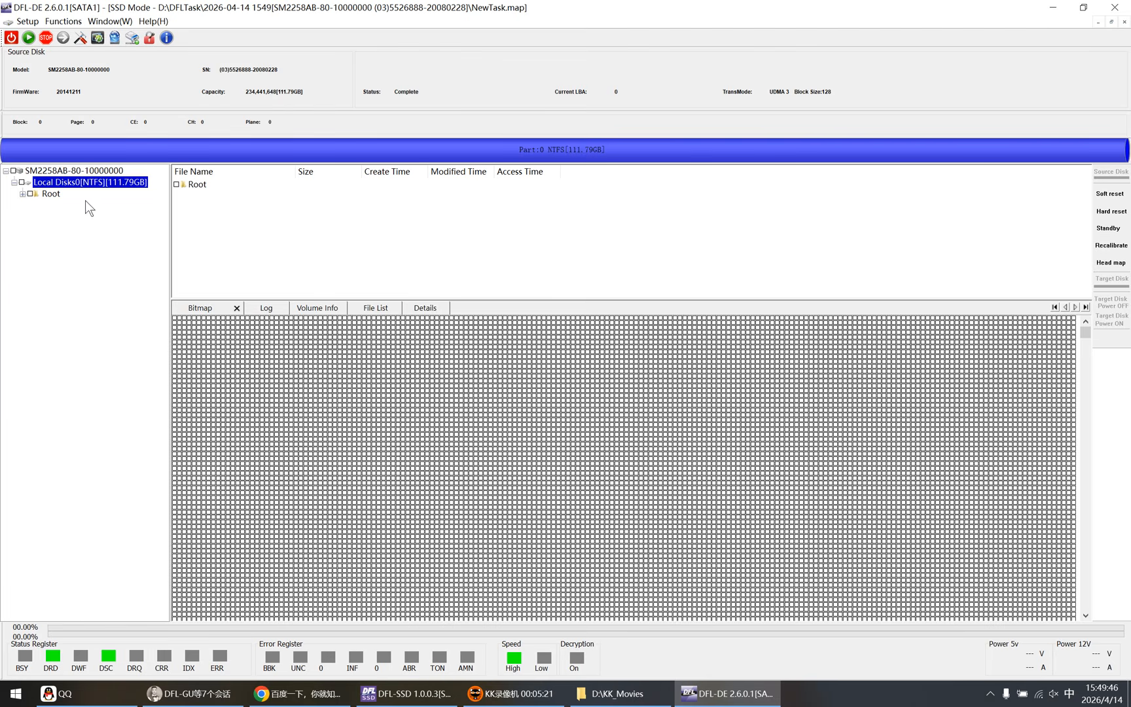
double_click(56, 195)
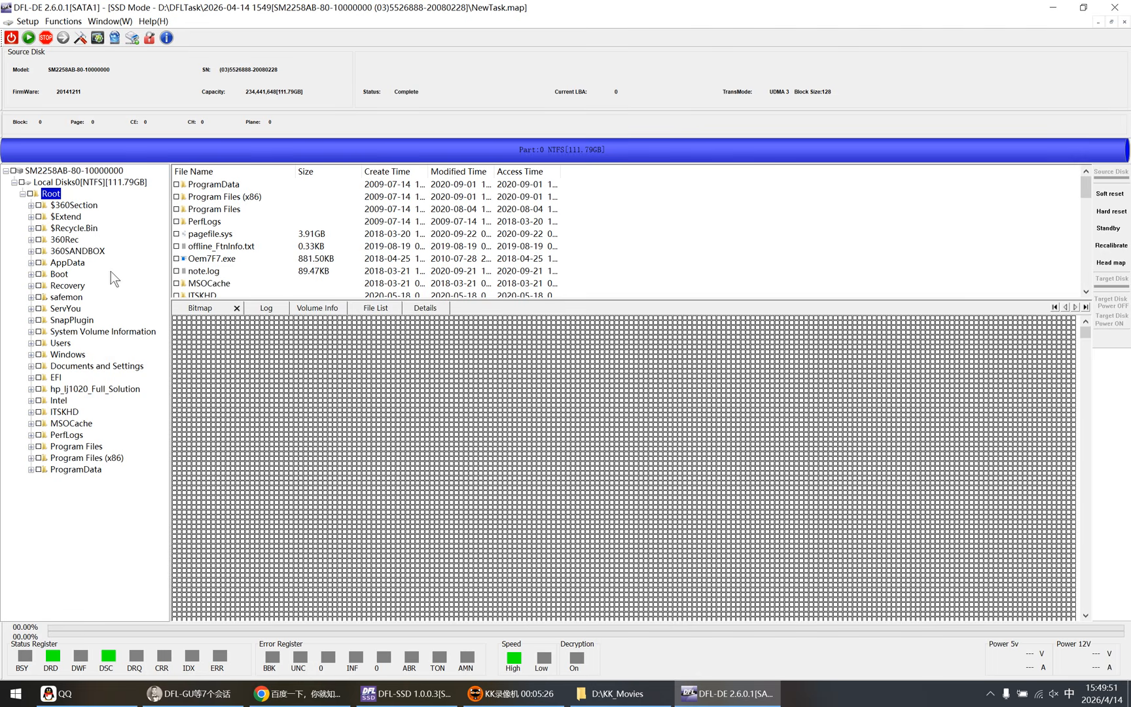
click(40, 297)
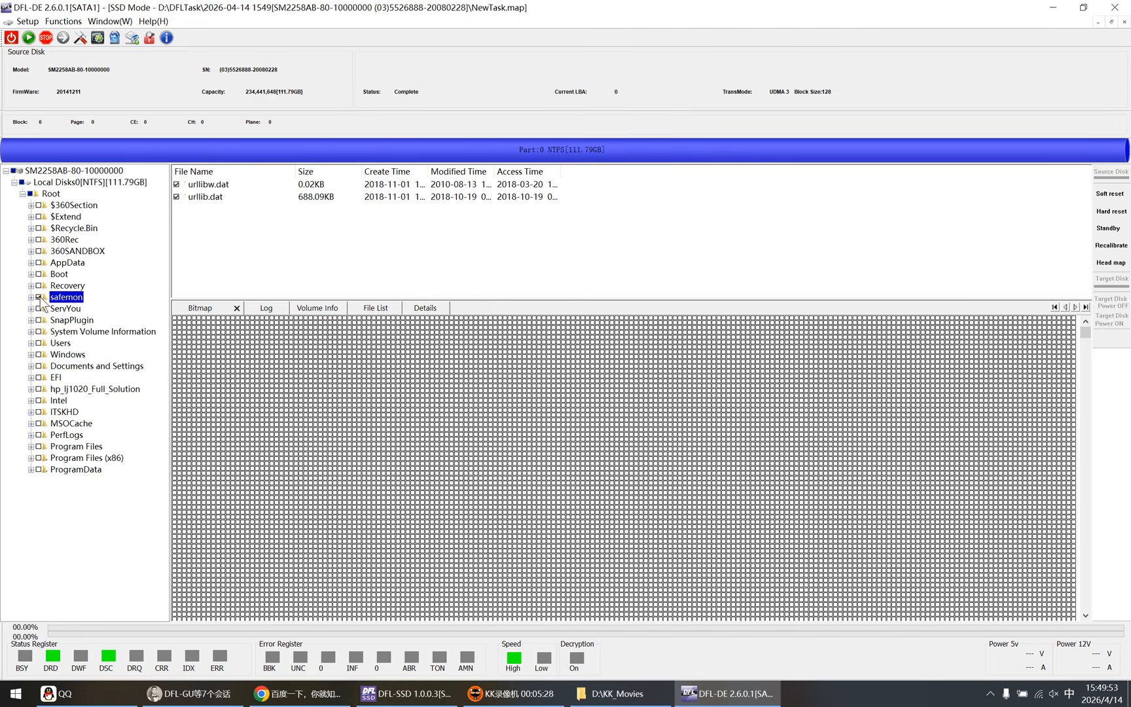
Step: View the contents of the ServYou folder and review the recovery commands available for it
click(60, 309)
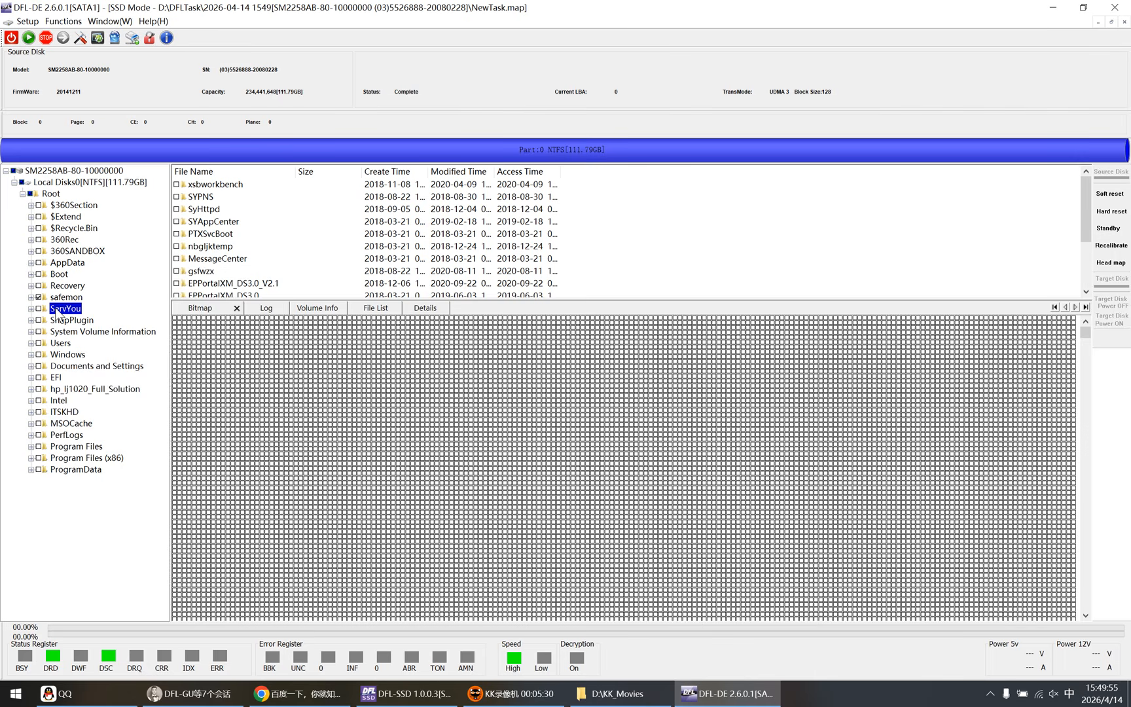
right_click(57, 314)
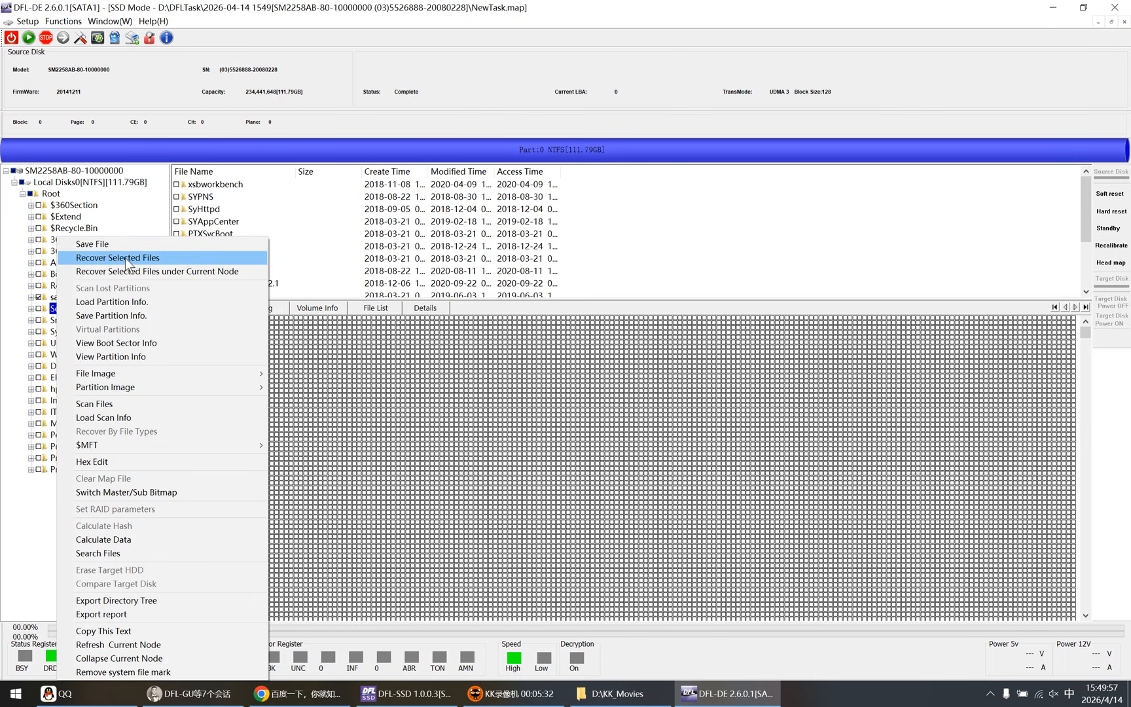
click(553, 354)
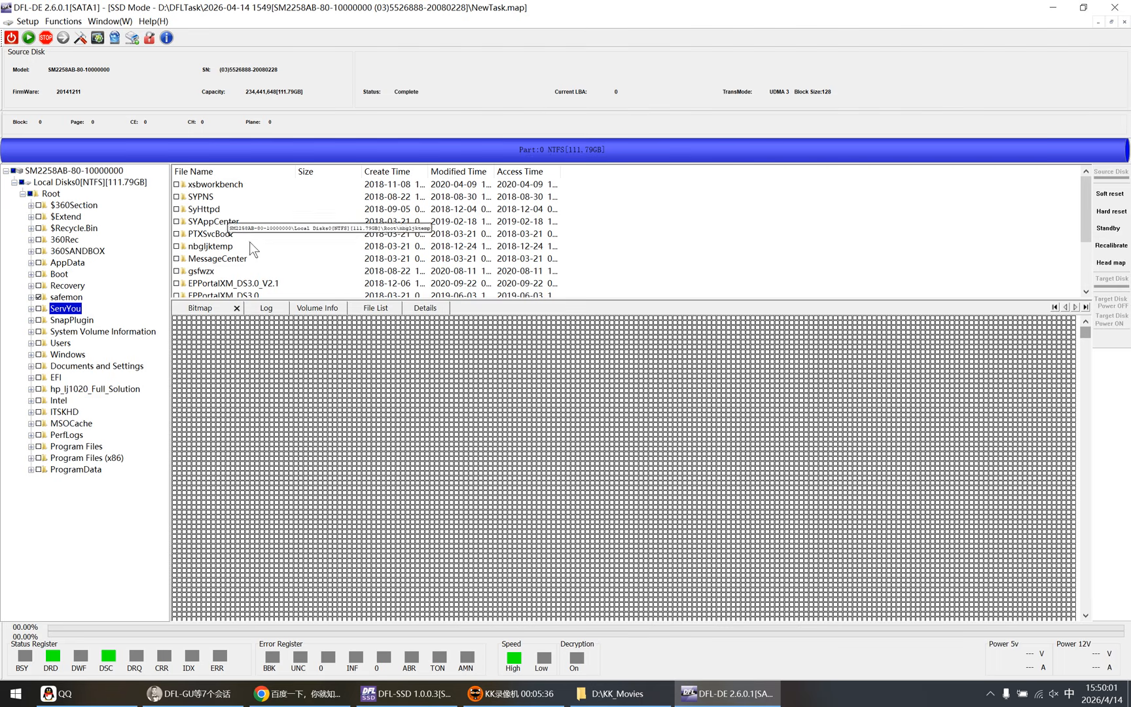